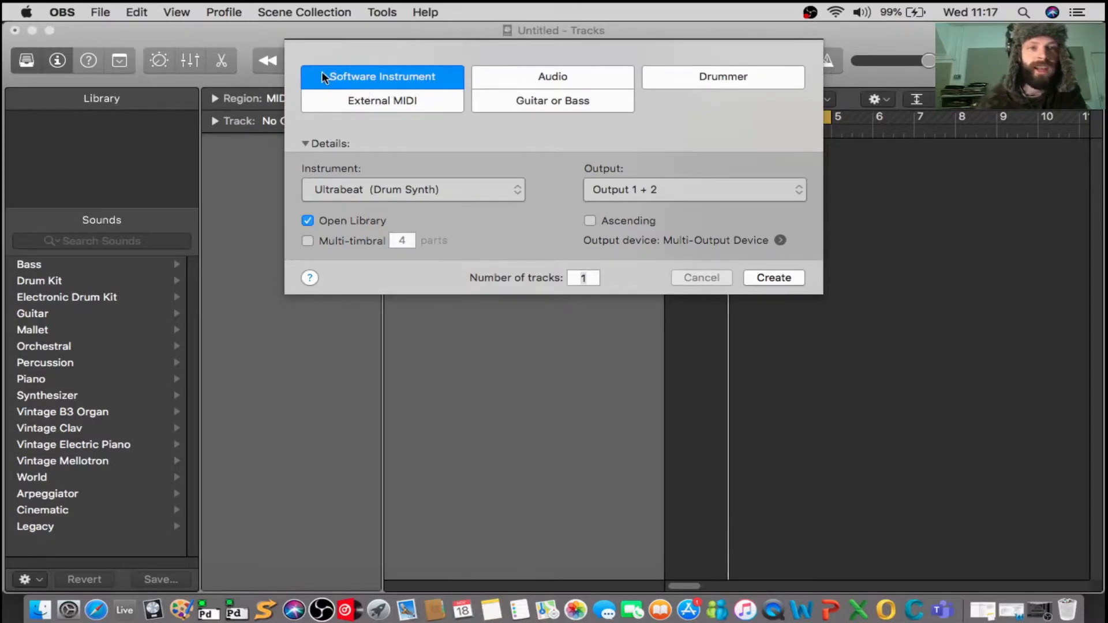
Create one software instrument track using Ultrabeat (Drum Synth) in stereo.
{"action": "left_click", "coordinate": [504, 186]}
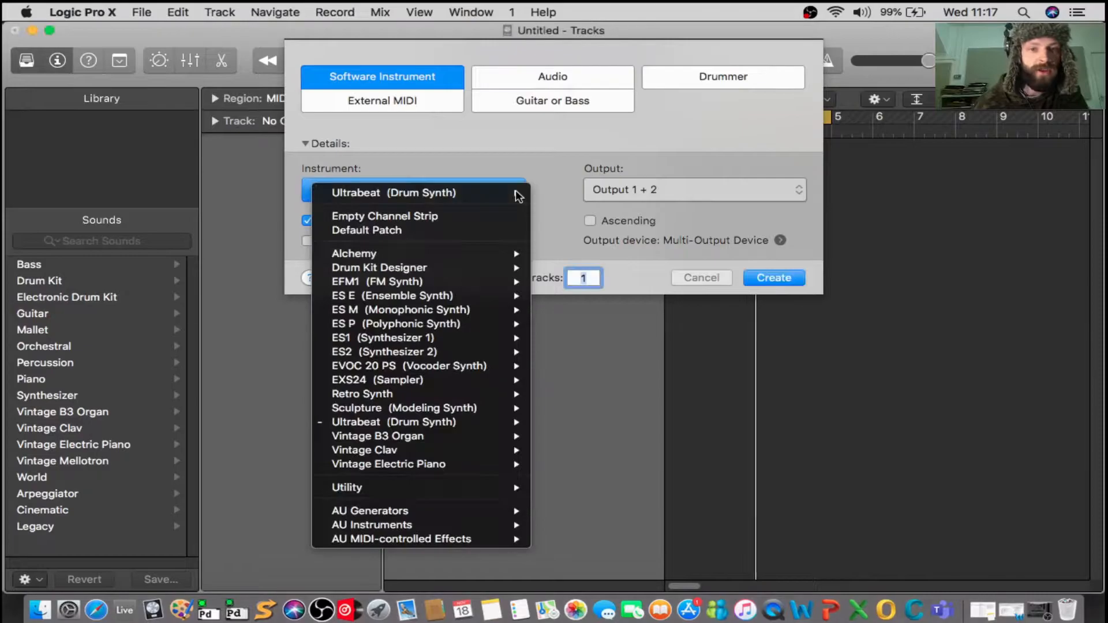
{"action": "mouse_move", "coordinate": [417, 423]}
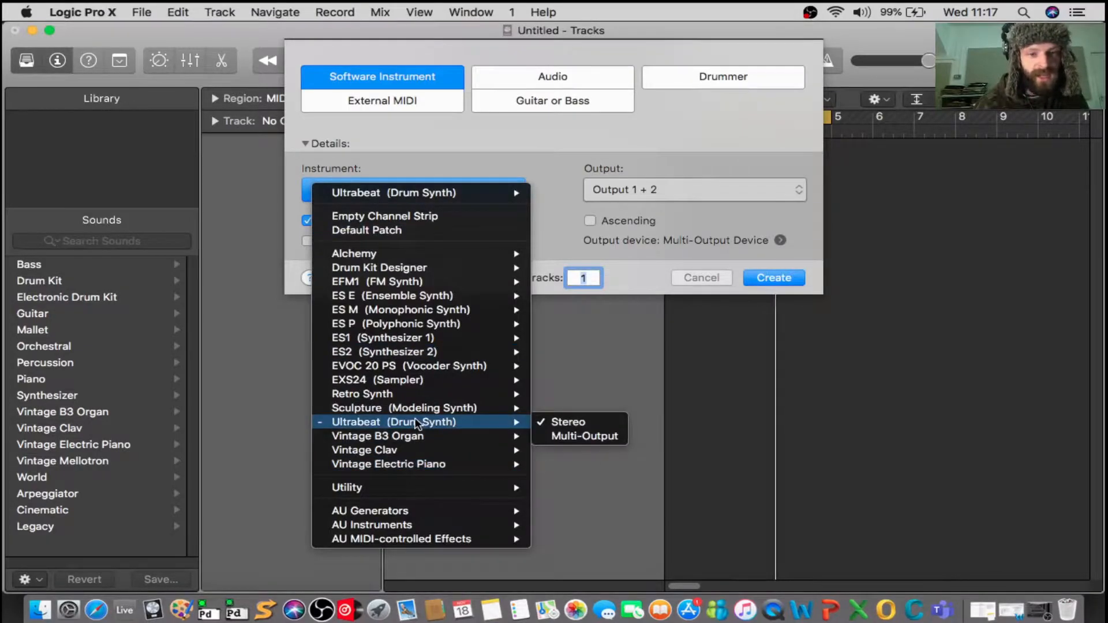
{"action": "left_click", "coordinate": [456, 423]}
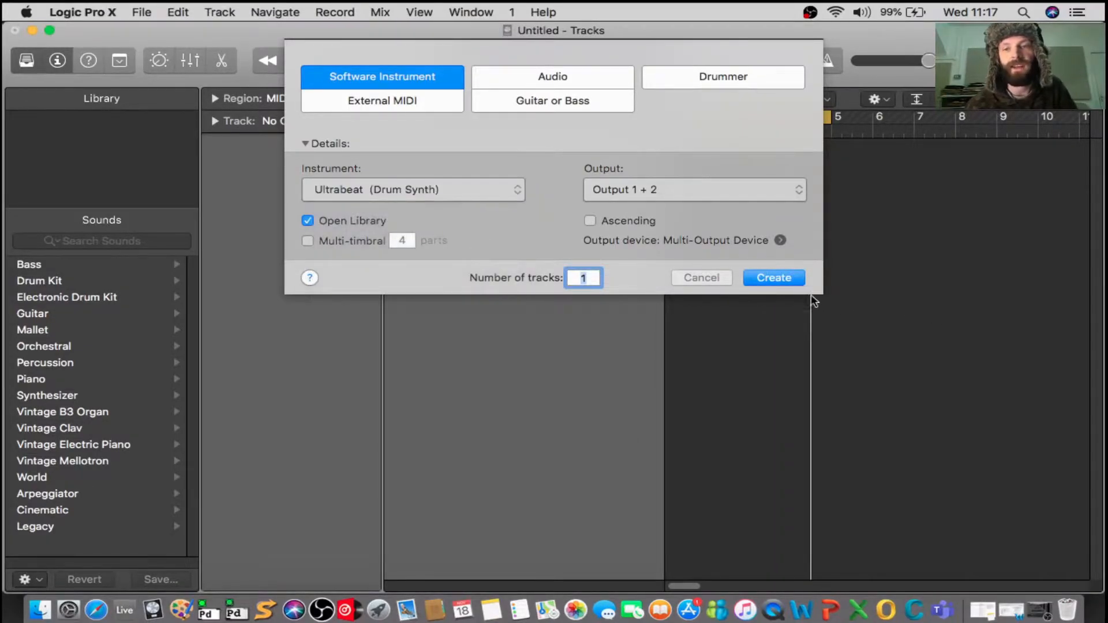
{"action": "left_click", "coordinate": [778, 276]}
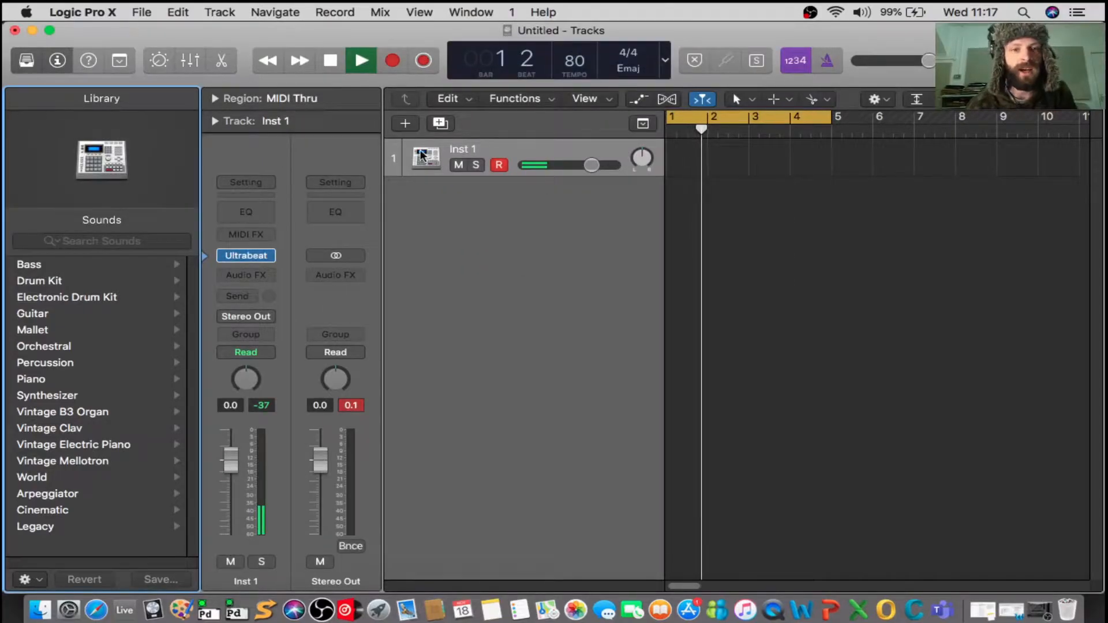
Rename the new instrument track to "Ultra beat".
{"action": "double_click", "coordinate": [461, 149]}
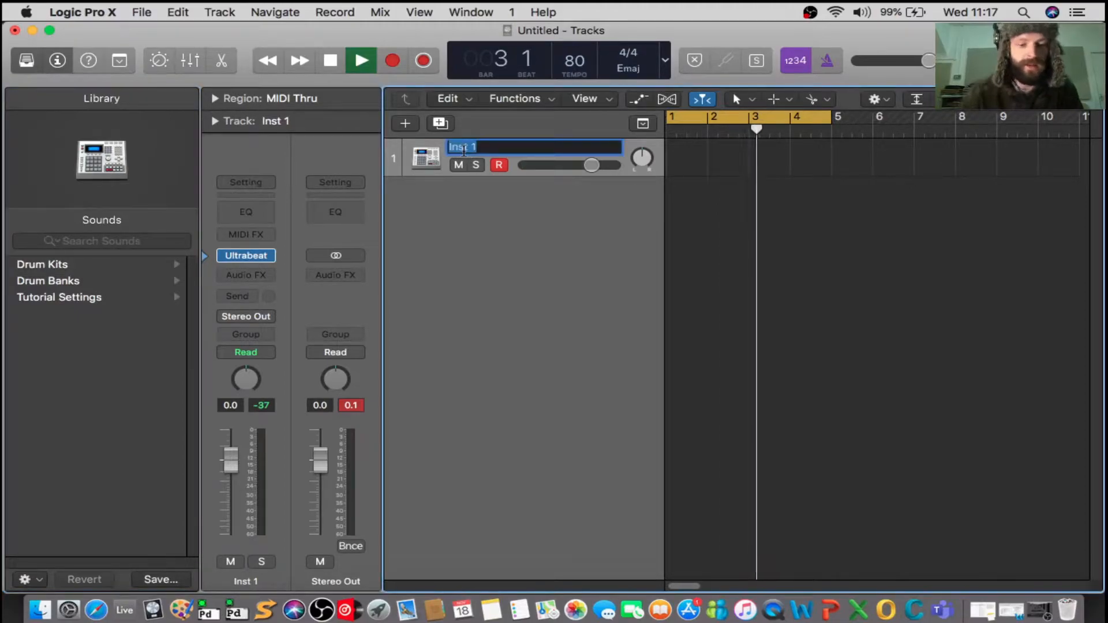
{"action": "type", "text": "Ultra beat"}
{"action": "key", "text": "Return"}
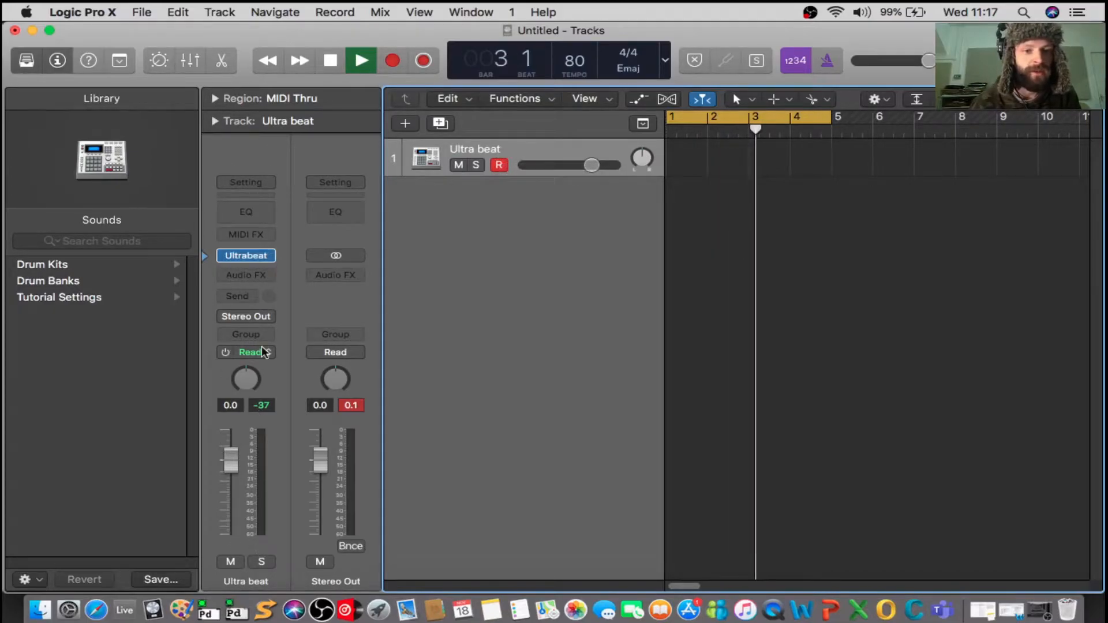
Open the track's Ultrabeat plug-in window and turn on its step sequencer with playback running.
{"action": "mouse_move", "coordinate": [248, 259]}
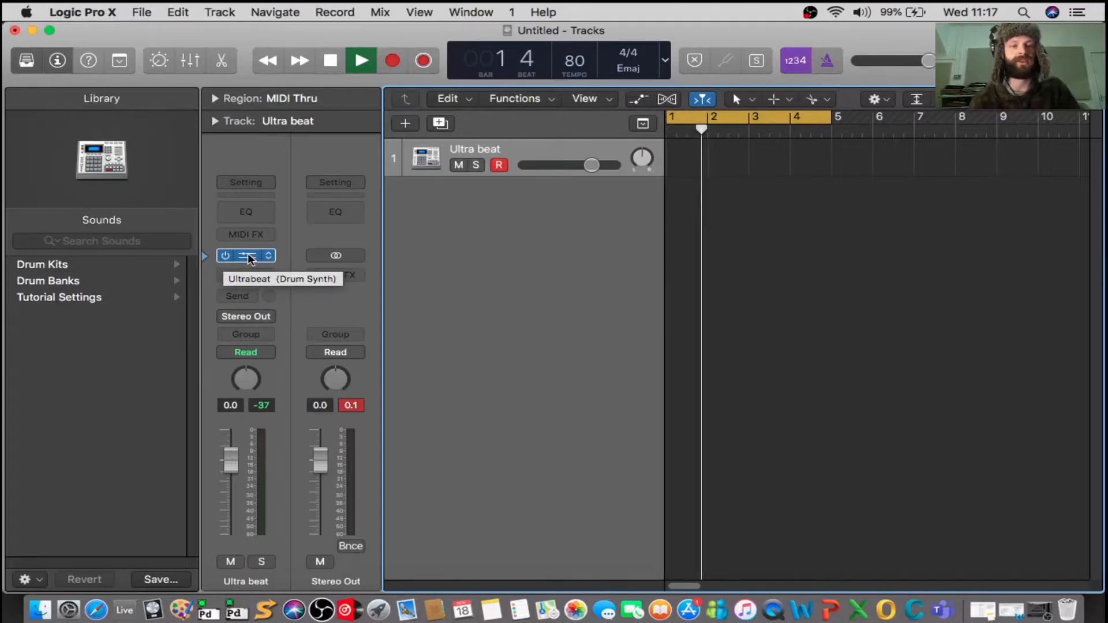
{"action": "left_click", "coordinate": [248, 257]}
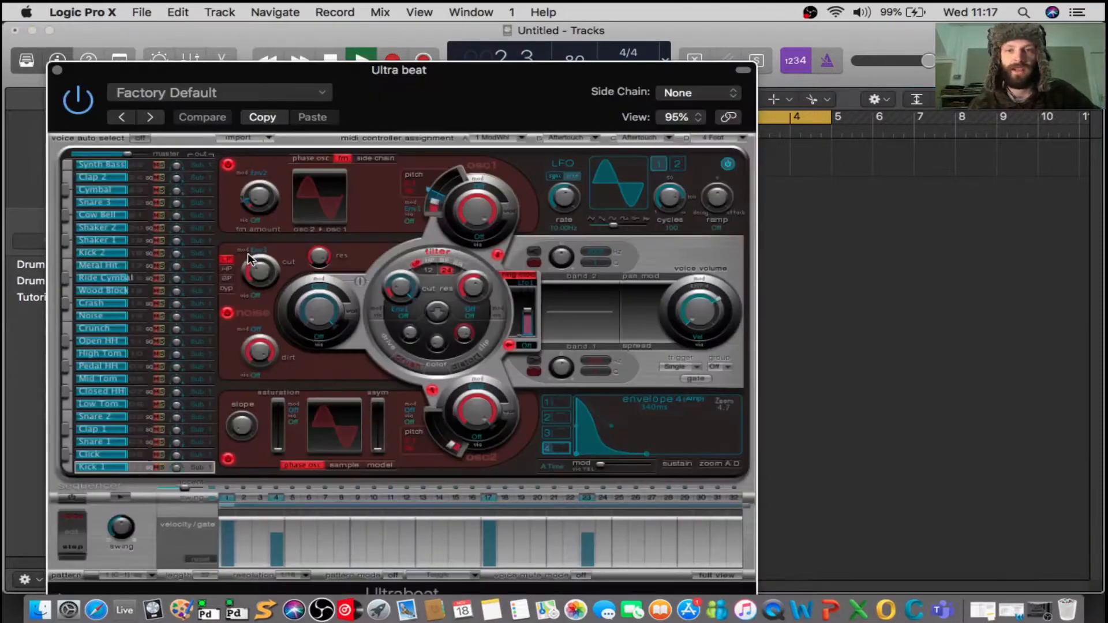
{"action": "left_click_drag", "start_coordinate": [460, 77], "coordinate": [661, 58]}
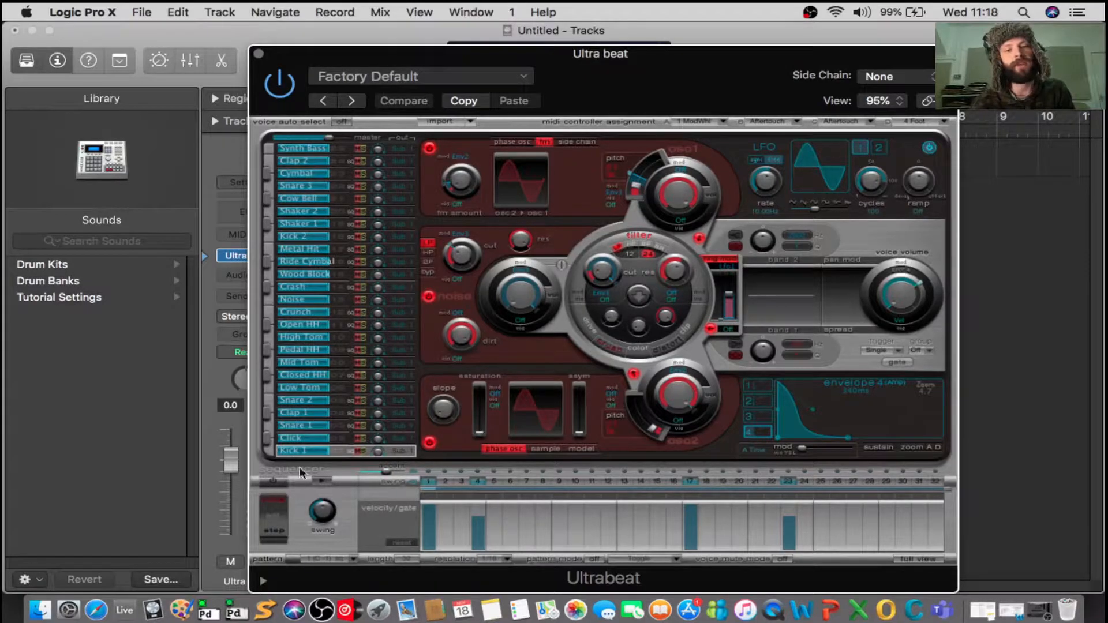
{"action": "left_click", "coordinate": [275, 481]}
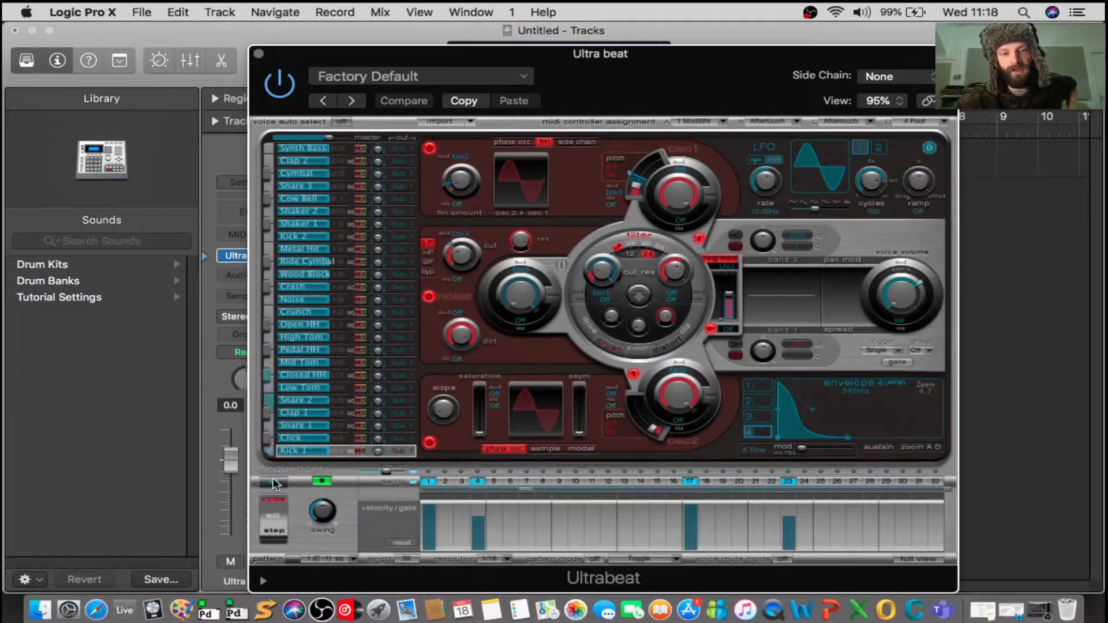
{"action": "key", "text": "space"}
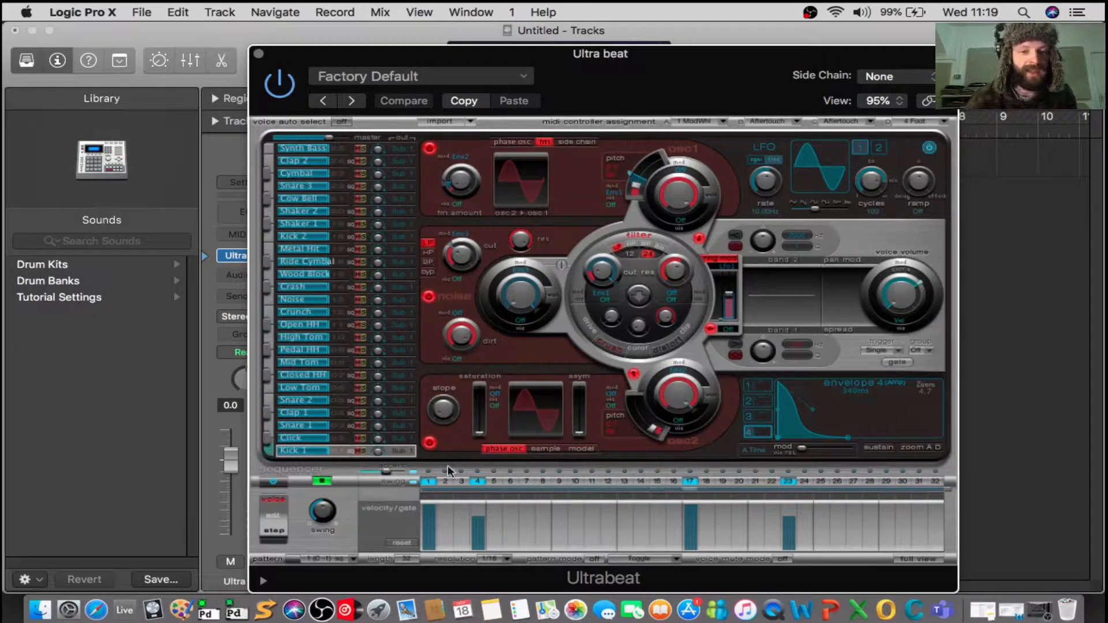
Add Kick 1 hits on steps 2, 3, 5, 7, 11, 14, 20 and 27 to 32 of the sequencer pattern.
{"action": "left_click", "coordinate": [445, 482]}
{"action": "left_click", "coordinate": [461, 481]}
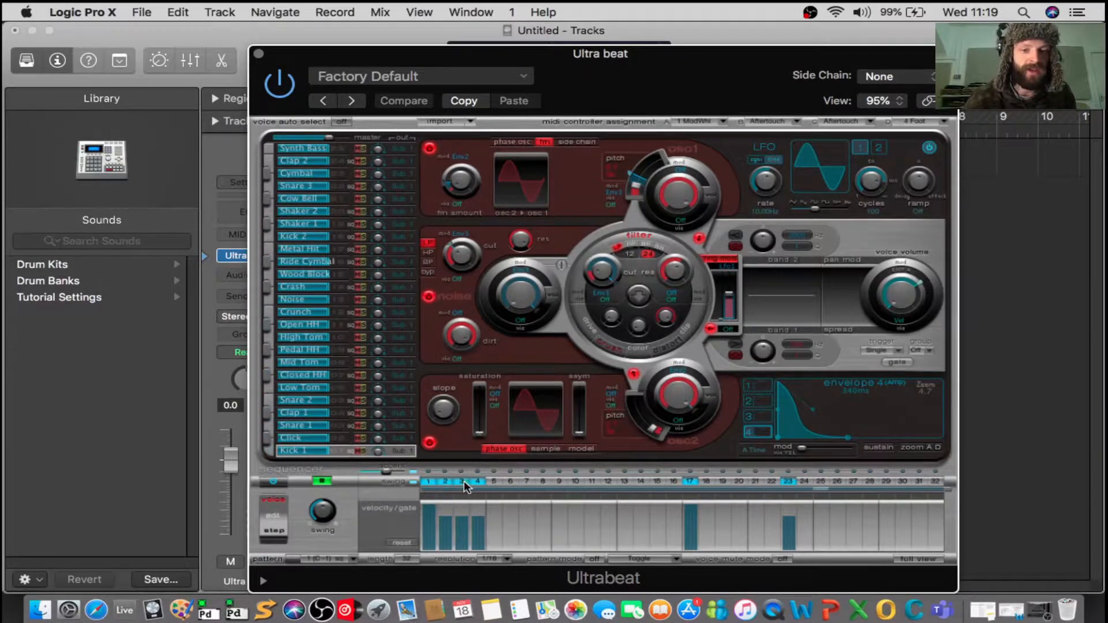
{"action": "left_click", "coordinate": [493, 481]}
{"action": "left_click", "coordinate": [525, 482]}
{"action": "left_click", "coordinate": [592, 481]}
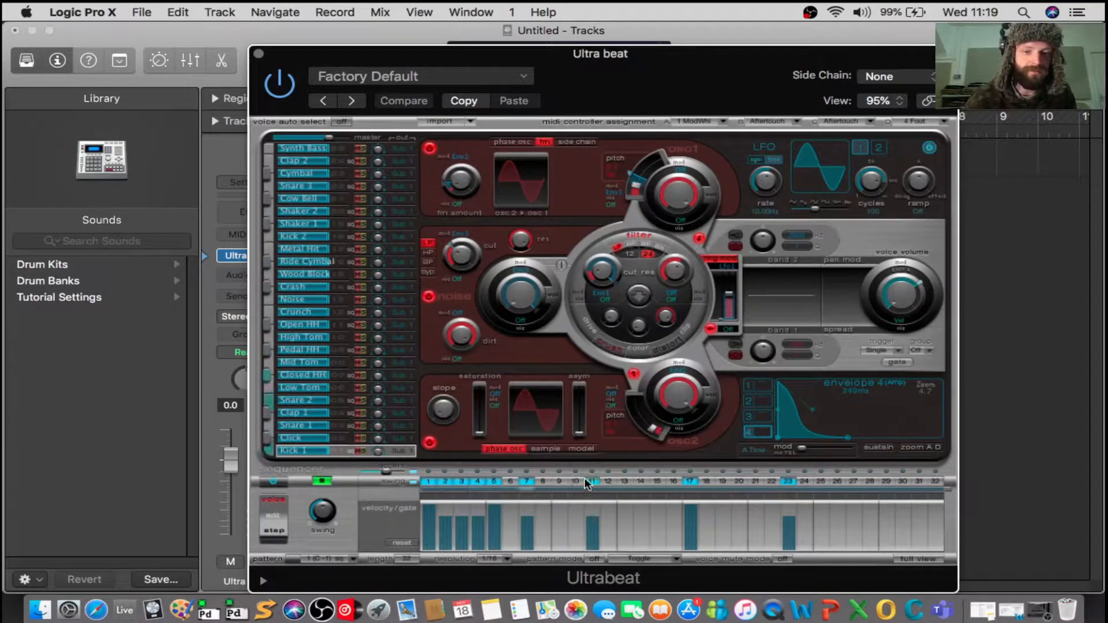
{"action": "left_click", "coordinate": [641, 482]}
{"action": "left_click", "coordinate": [741, 482]}
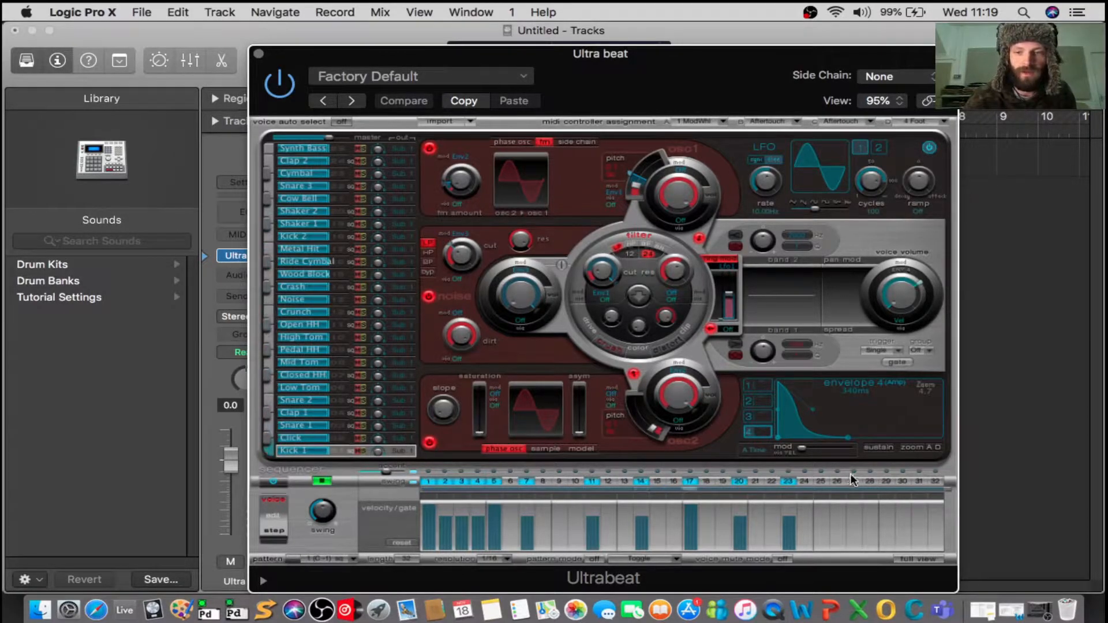
{"action": "left_click", "coordinate": [854, 482]}
{"action": "left_click", "coordinate": [918, 482]}
{"action": "left_click", "coordinate": [936, 481]}
{"action": "left_click", "coordinate": [903, 481]}
{"action": "left_click", "coordinate": [887, 481]}
{"action": "left_click", "coordinate": [871, 481]}
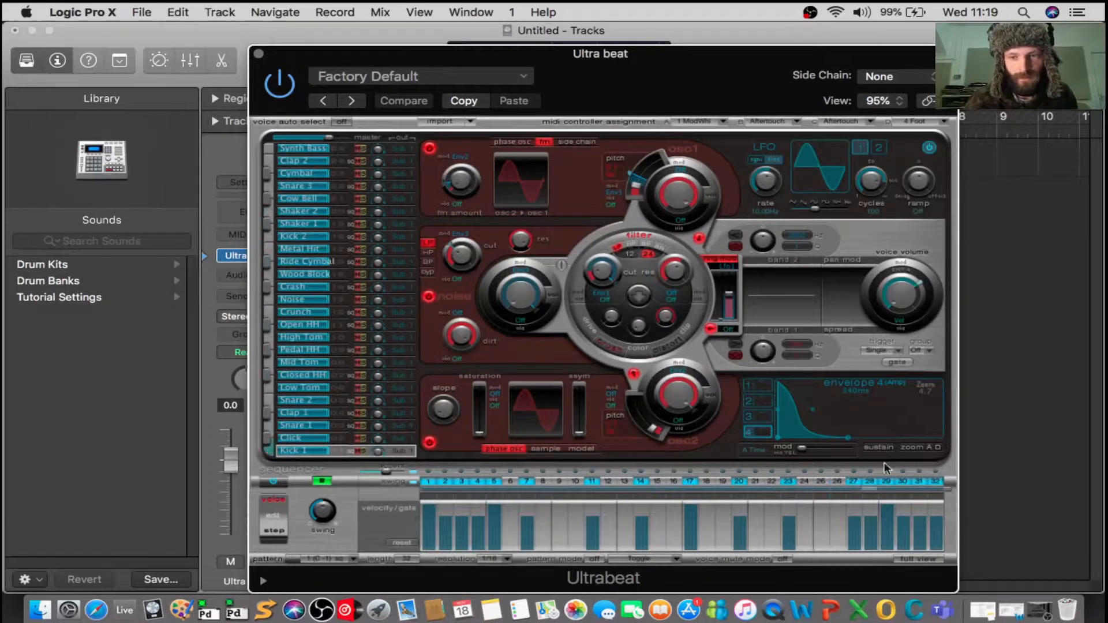
Add Snare 1 hits on steps 2, 4, 10, 16, 20, 24, 27, 28, 31 and 32, and fill in the remaining steps up to 24.
{"action": "left_click", "coordinate": [338, 430]}
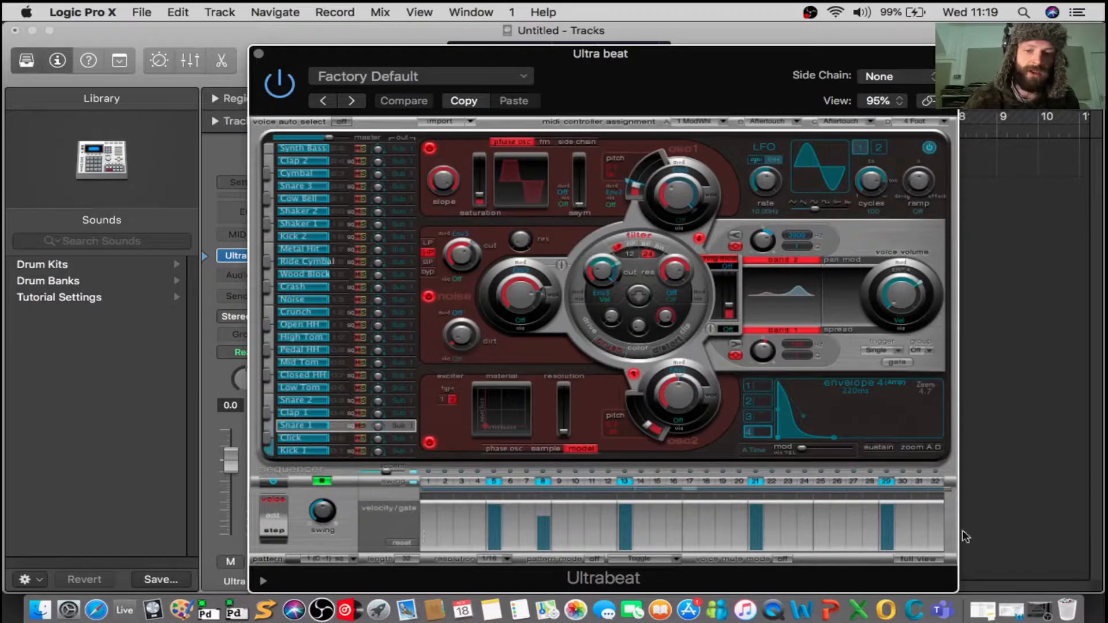
{"action": "left_click", "coordinate": [444, 483]}
{"action": "left_click", "coordinate": [478, 482]}
{"action": "left_click", "coordinate": [576, 482]}
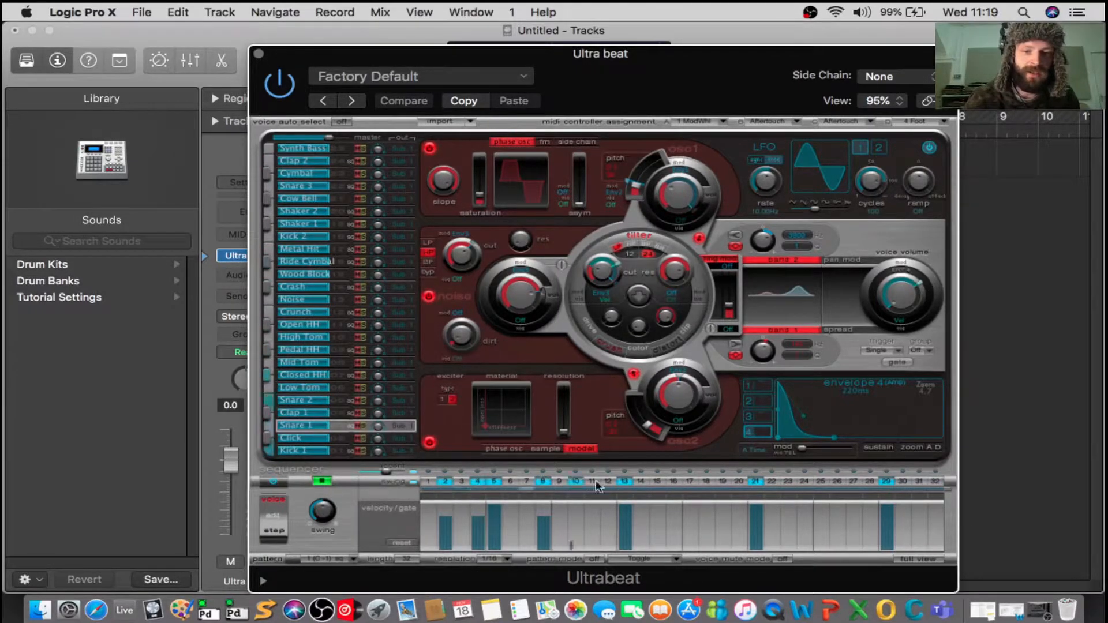
{"action": "left_click", "coordinate": [739, 483]}
{"action": "left_click", "coordinate": [804, 482]}
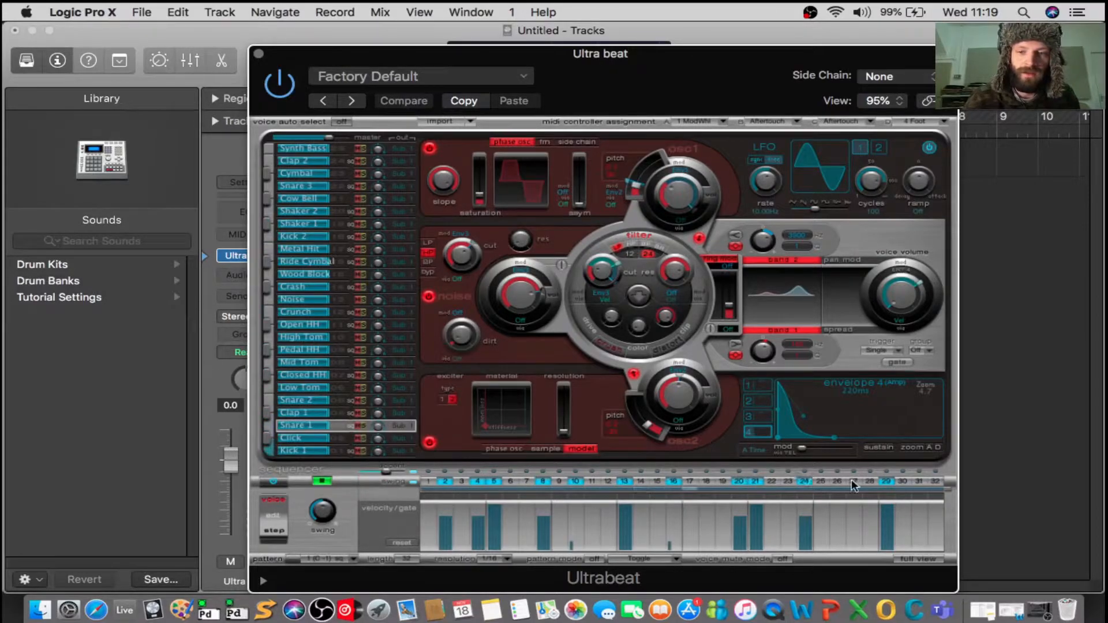
{"action": "left_click", "coordinate": [853, 482]}
{"action": "left_click", "coordinate": [869, 482]}
{"action": "left_click", "coordinate": [937, 482]}
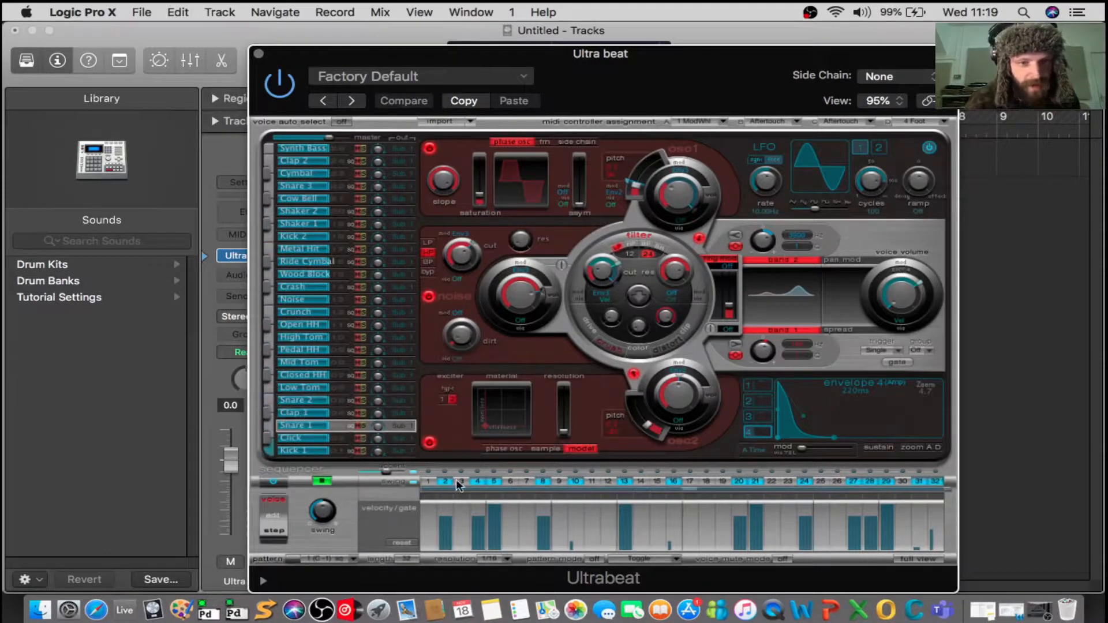
{"action": "left_click_drag", "start_coordinate": [432, 480], "coordinate": [792, 484]}
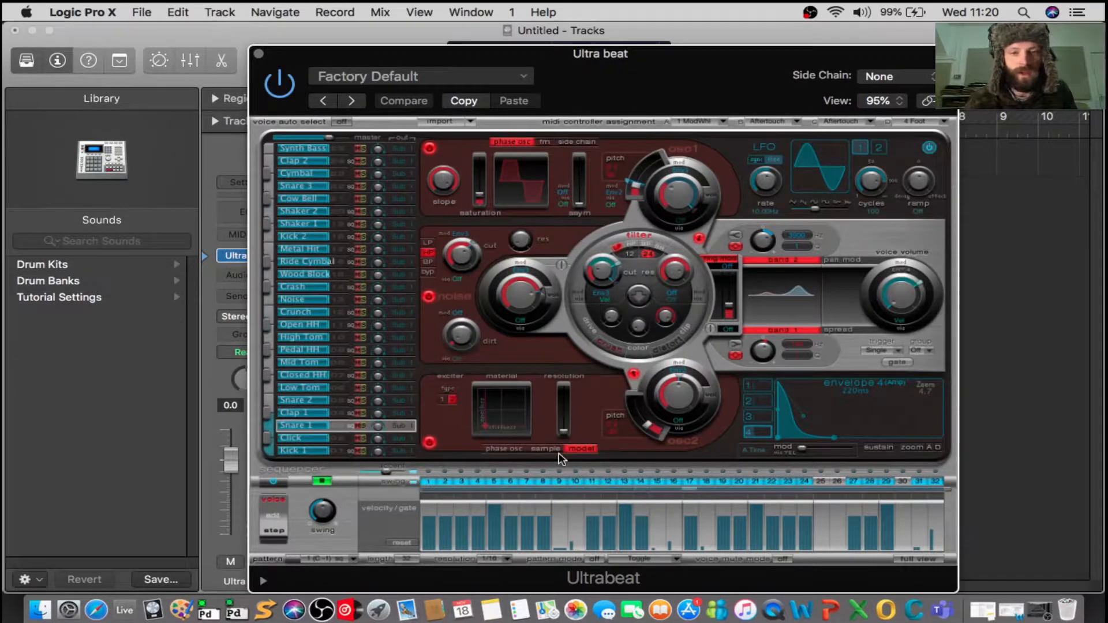
Stop playback and expand the sequencer to the full view grid of all drum voices.
{"action": "key", "text": "space"}
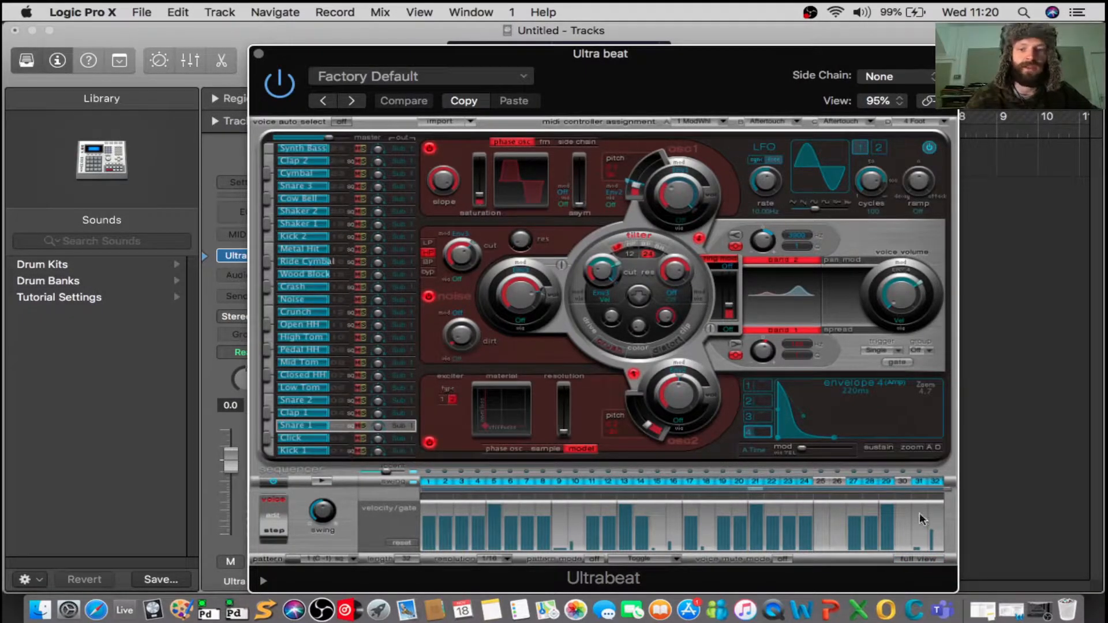
{"action": "left_click", "coordinate": [921, 556]}
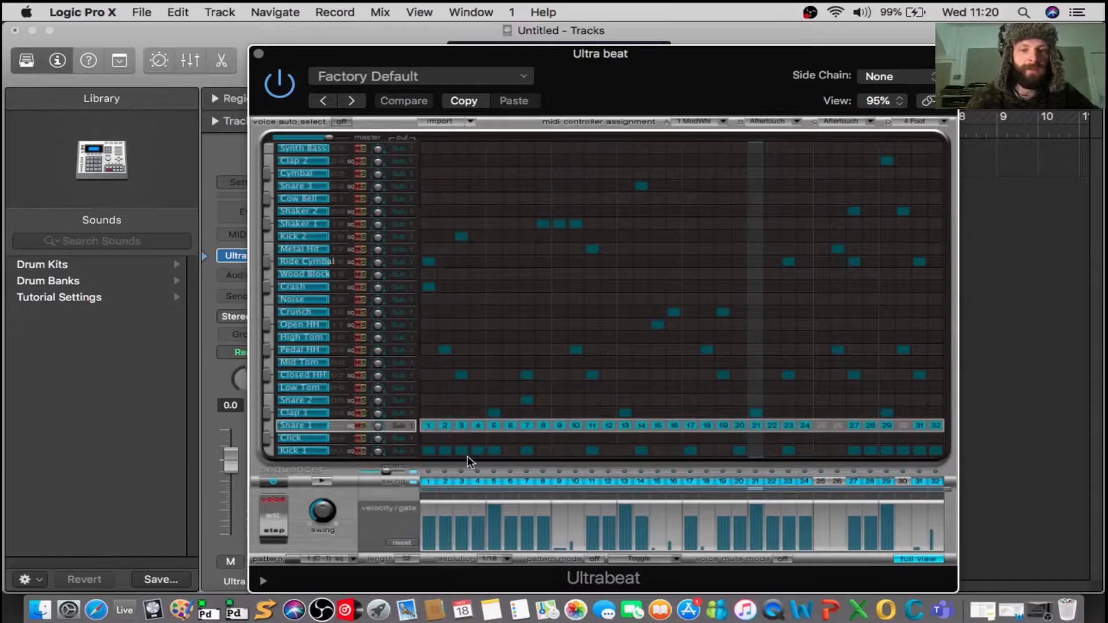
Try toggling hits in the grid on Pedal HH step 5, Noise step 12 and the Metal Hit row.
{"action": "left_click", "coordinate": [498, 348]}
{"action": "left_click", "coordinate": [608, 299]}
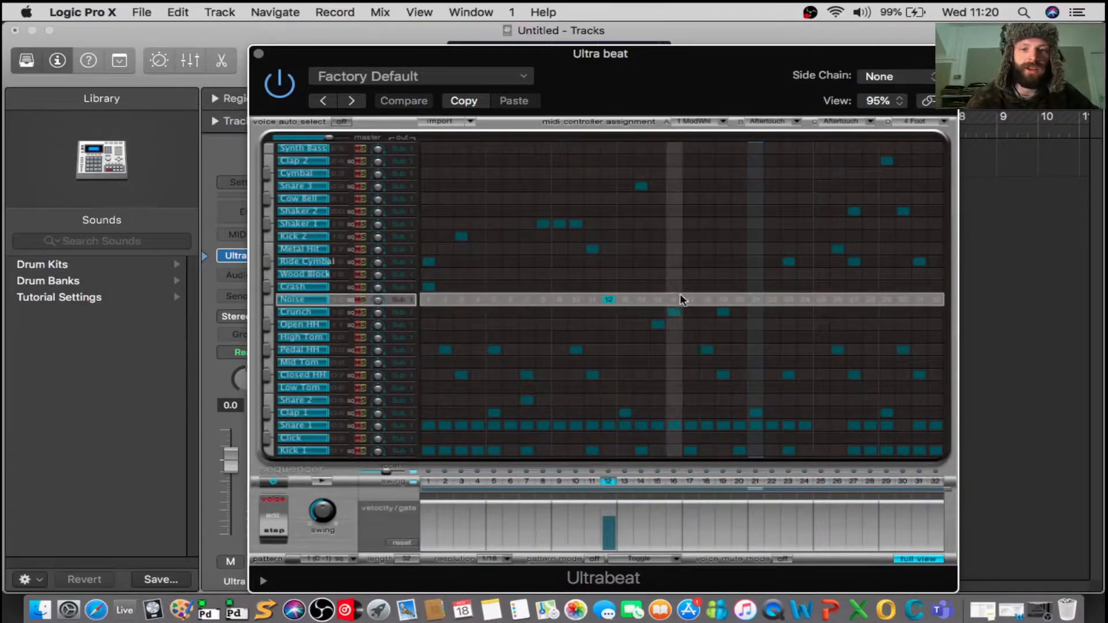
{"action": "left_click", "coordinate": [610, 300]}
{"action": "left_click", "coordinate": [708, 244]}
{"action": "left_click", "coordinate": [708, 245]}
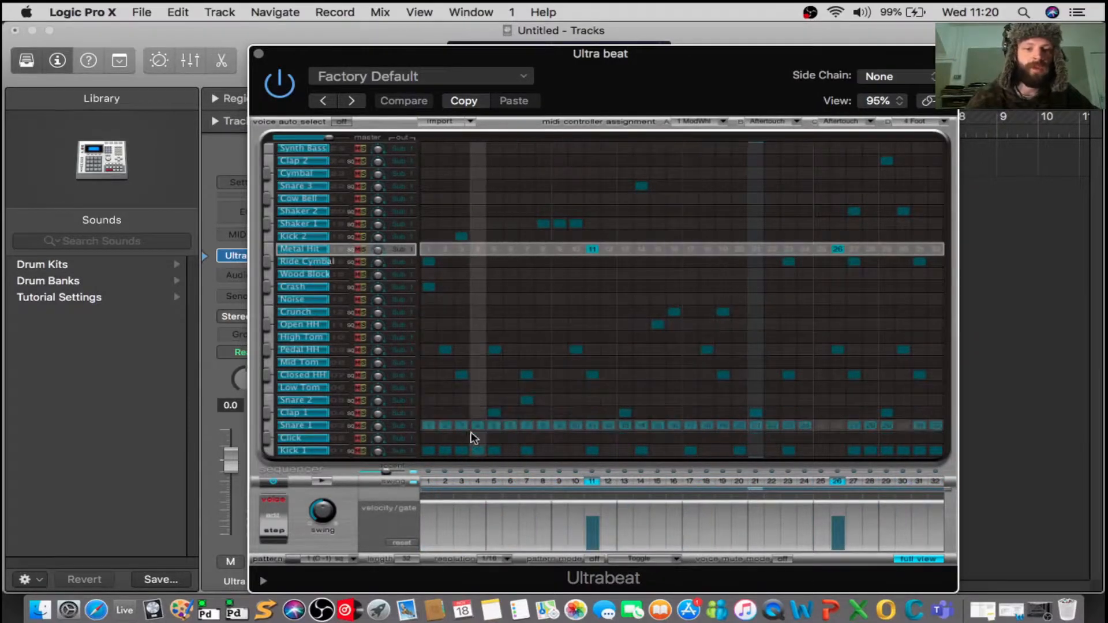
Clear every hit from the full grid and place Kick 1 on steps 1, 5, 9, 13, 17, 21, 25 and 29.
{"action": "mouse_move", "coordinate": [427, 452]}
{"action": "left_mouse_down"}
{"action": "mouse_move", "coordinate": [571, 351]}
{"action": "mouse_move", "coordinate": [863, 211]}
{"action": "mouse_move", "coordinate": [931, 152]}
{"action": "left_mouse_up"}
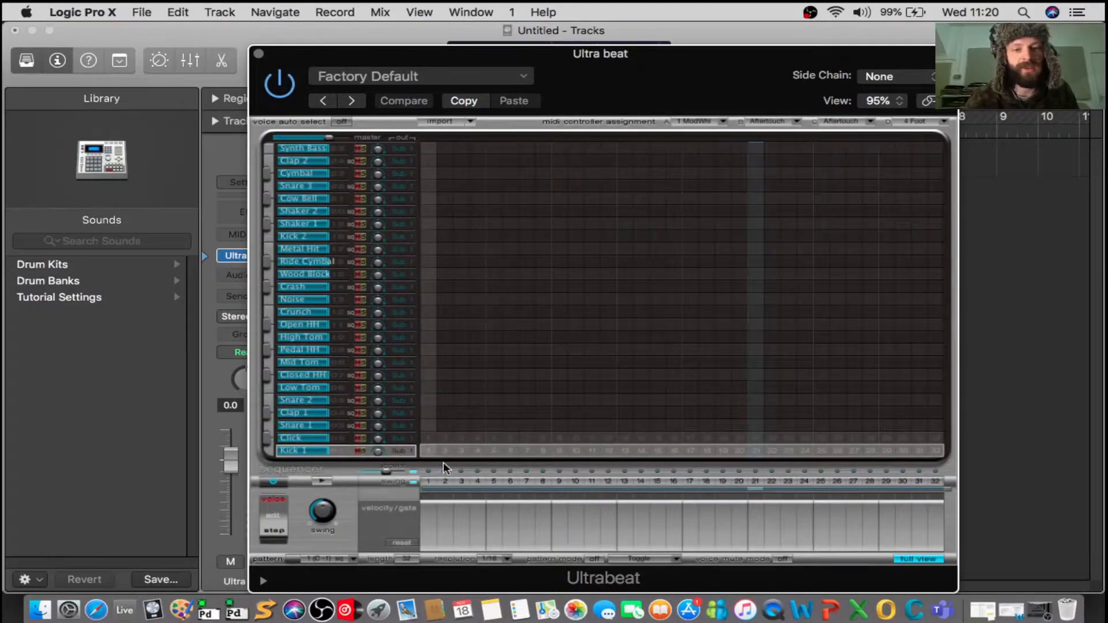
{"action": "left_click", "coordinate": [429, 450]}
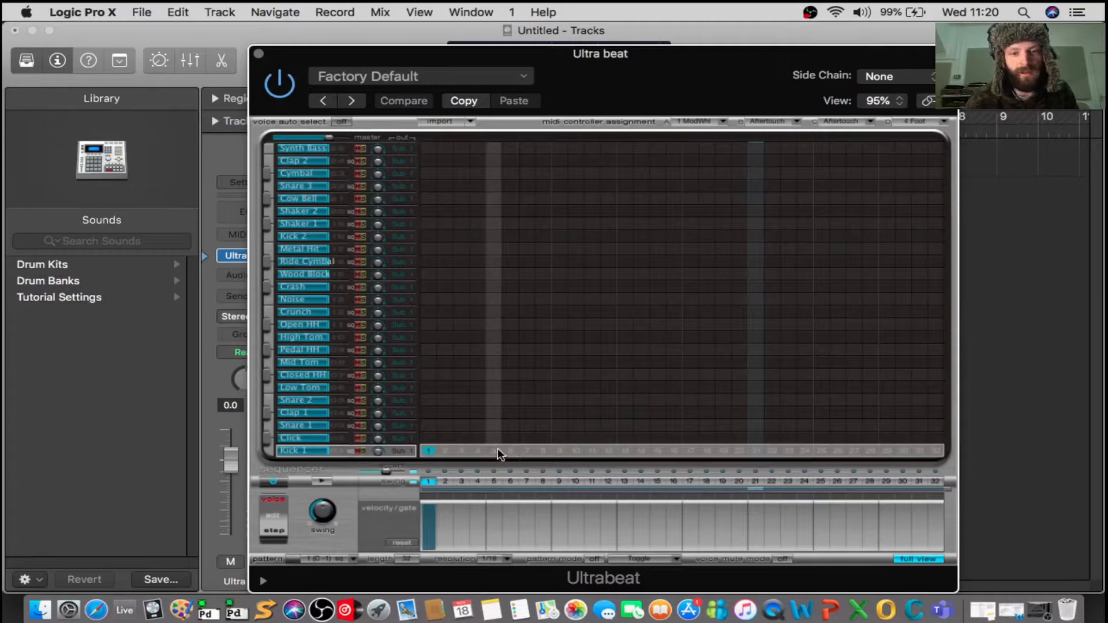
{"action": "left_click", "coordinate": [495, 450]}
{"action": "left_click", "coordinate": [559, 450]}
{"action": "left_click", "coordinate": [625, 450]}
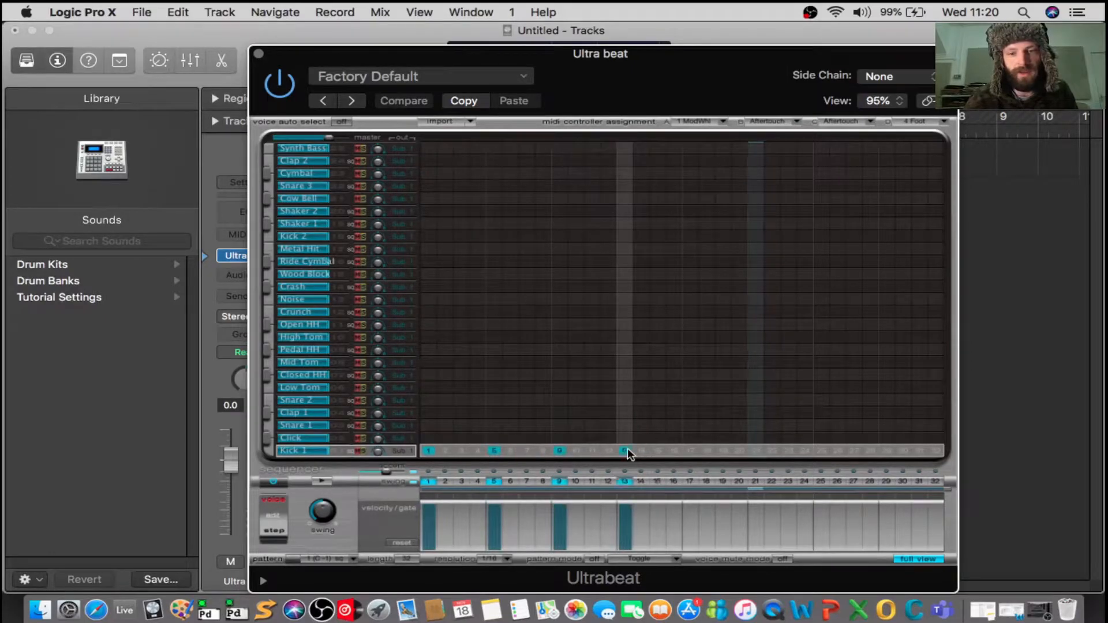
{"action": "left_click", "coordinate": [691, 450]}
{"action": "left_click", "coordinate": [756, 450]}
{"action": "left_click", "coordinate": [821, 450]}
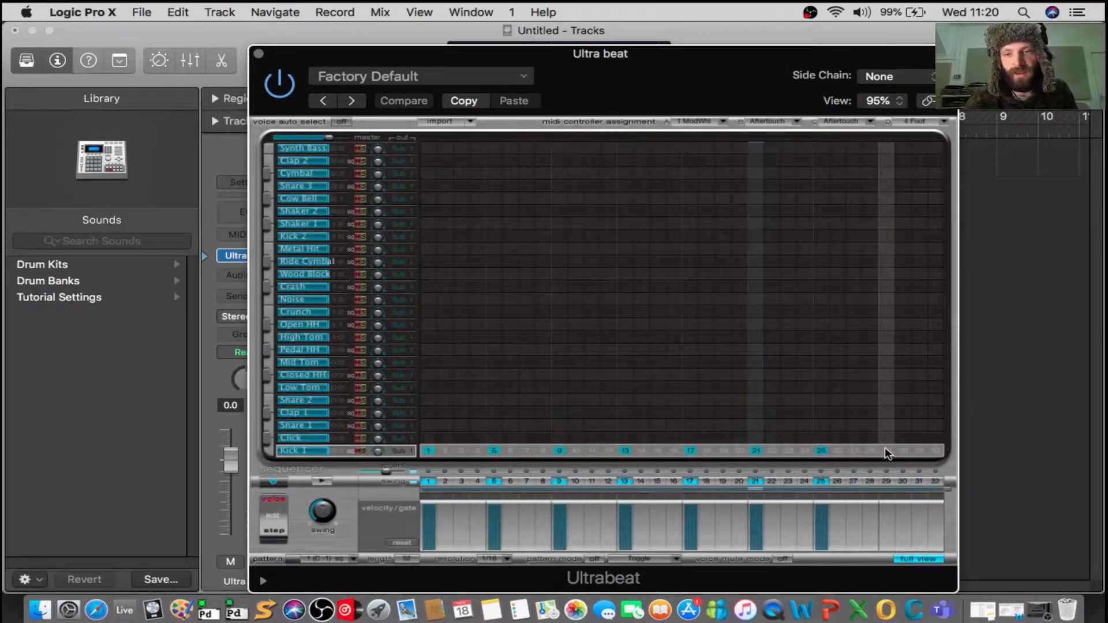
{"action": "left_click", "coordinate": [887, 450]}
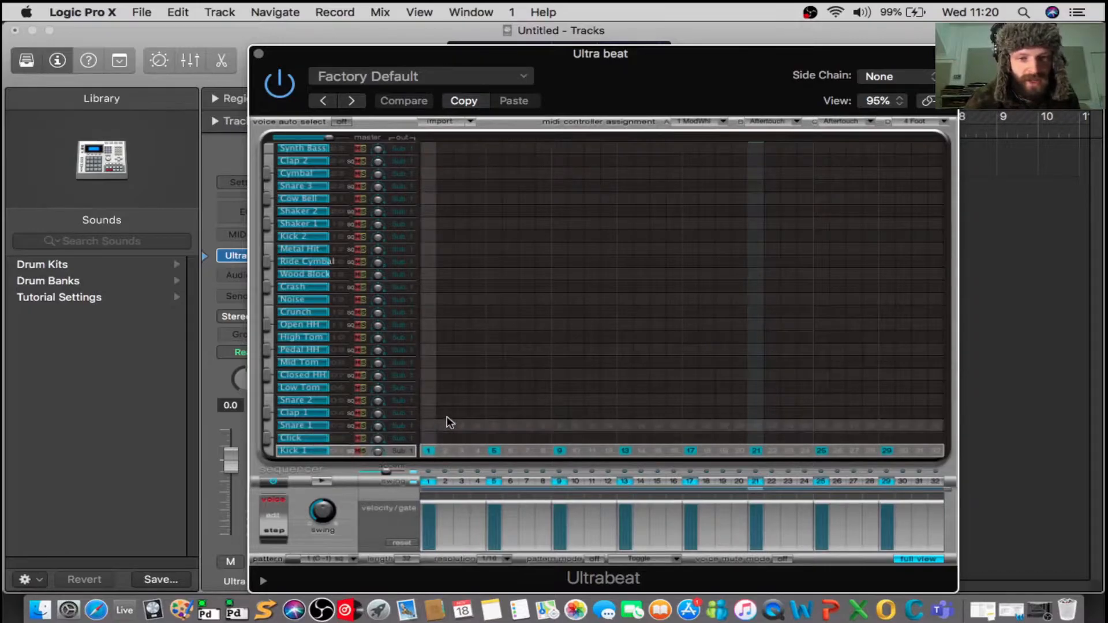
Place Snare 1 hits on steps 5, 13, 21 and 29.
{"action": "left_click", "coordinate": [494, 425]}
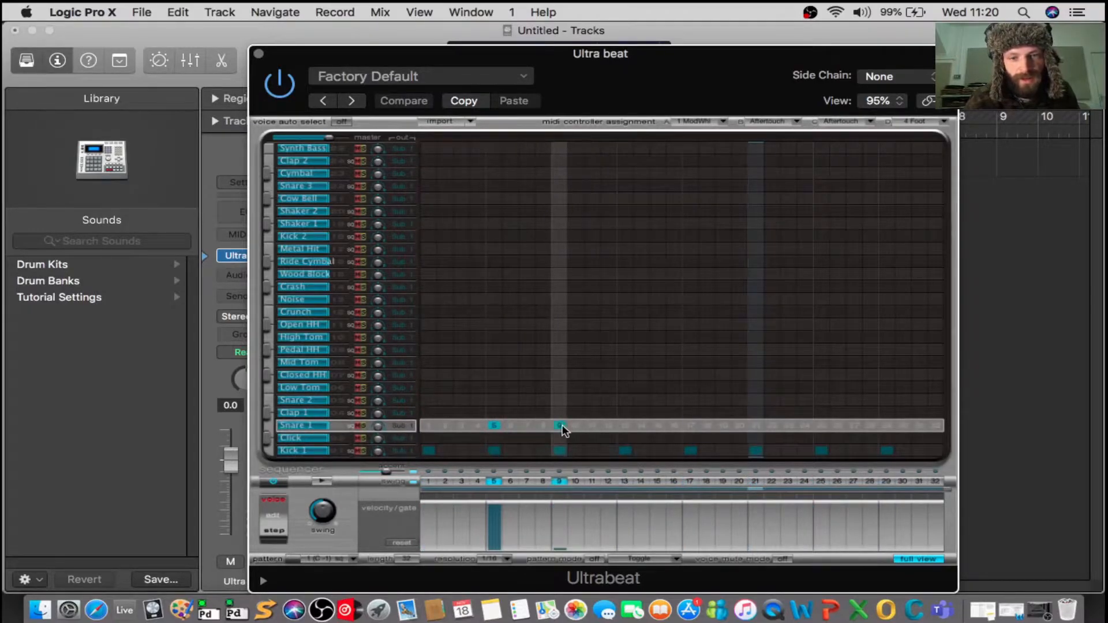
{"action": "left_click", "coordinate": [625, 425]}
{"action": "left_click", "coordinate": [755, 425]}
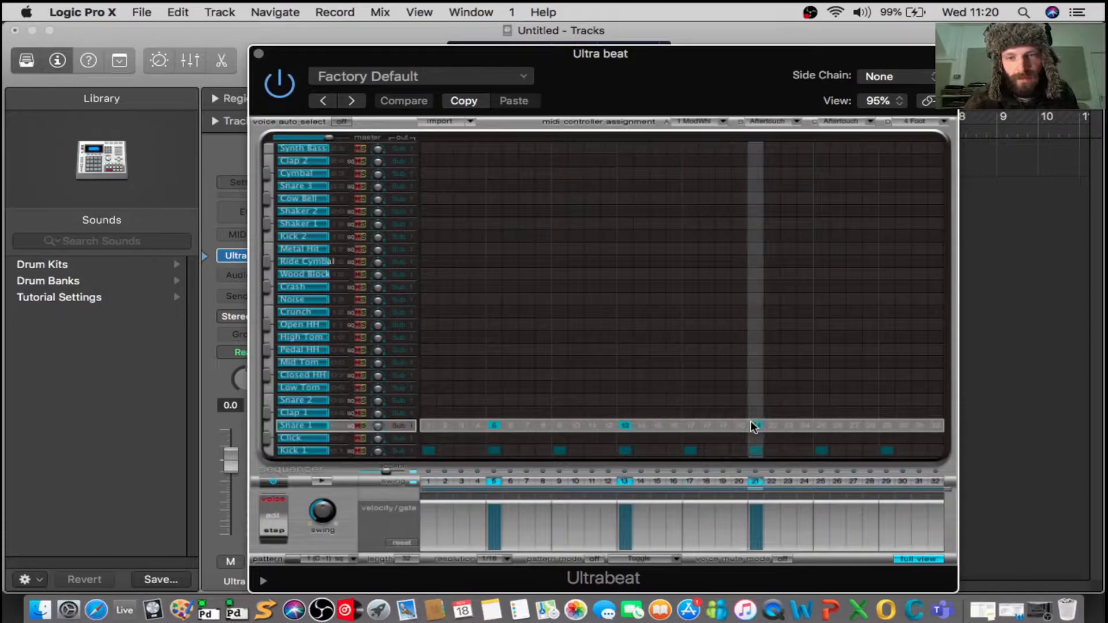
{"action": "left_click", "coordinate": [887, 426]}
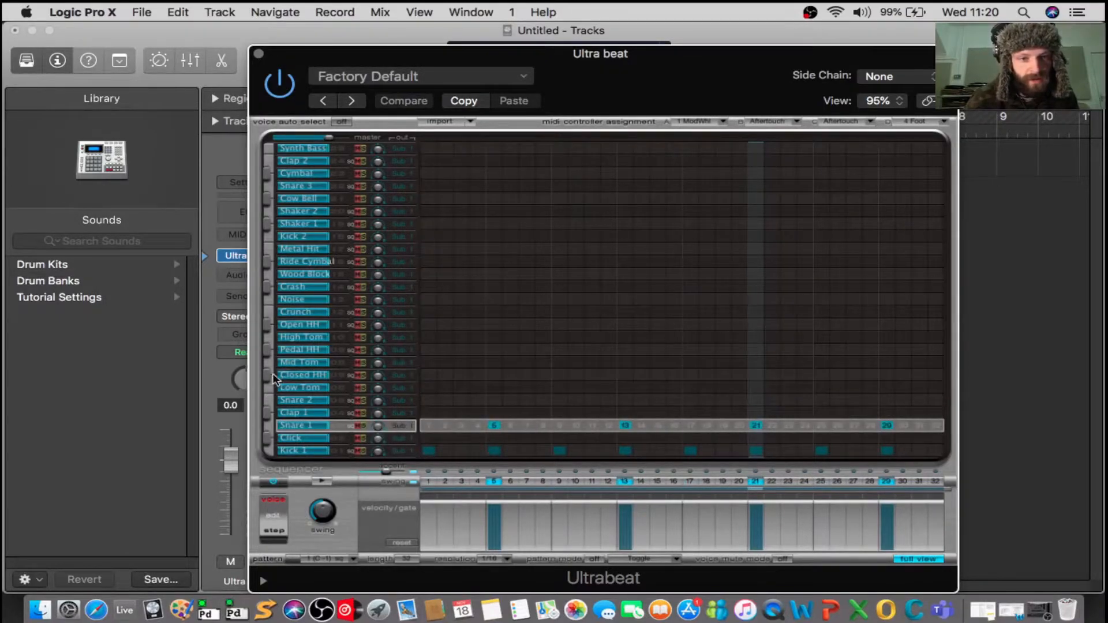
Fill the Closed HH row on steps 1 to 16 and 20 to 32, and play back the pattern.
{"action": "left_click_drag", "start_coordinate": [429, 375], "coordinate": [932, 380]}
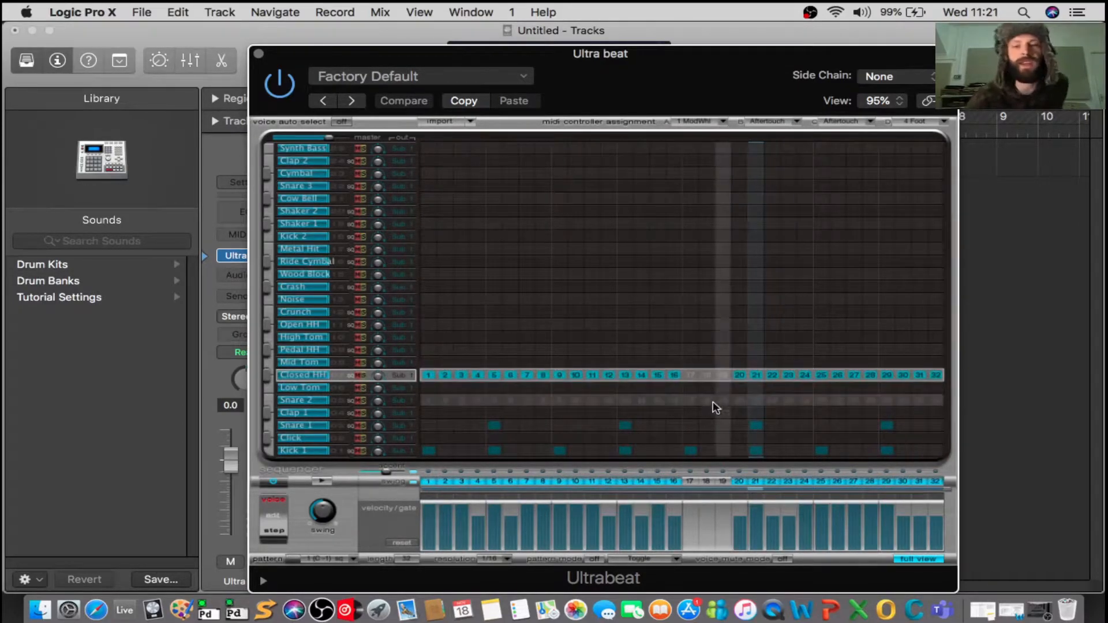
{"action": "key", "text": "space"}
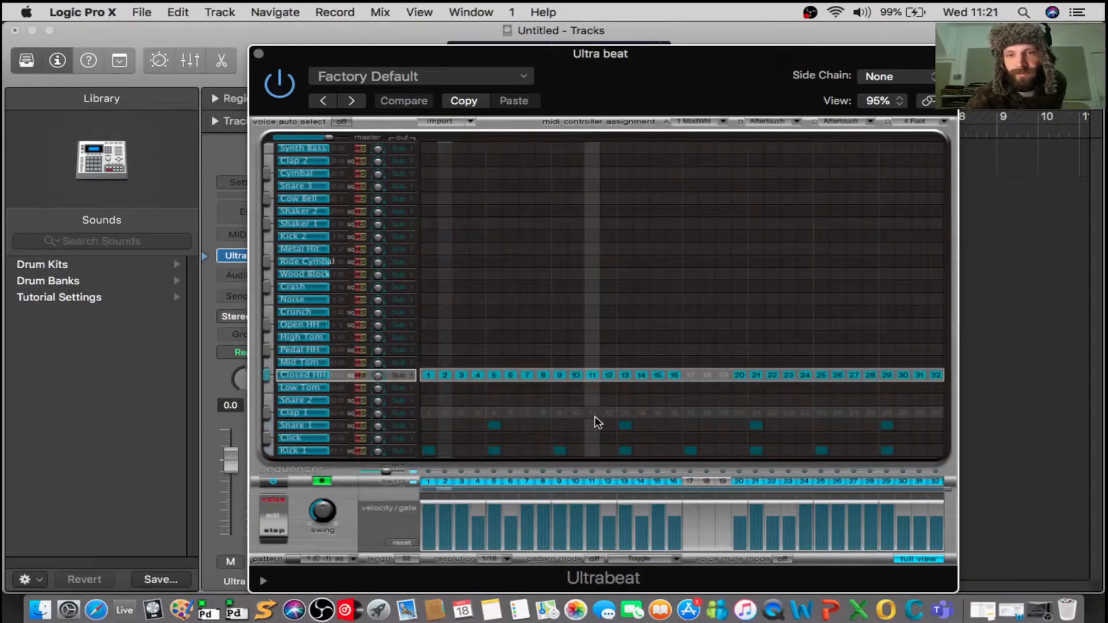
{"action": "key", "text": "space"}
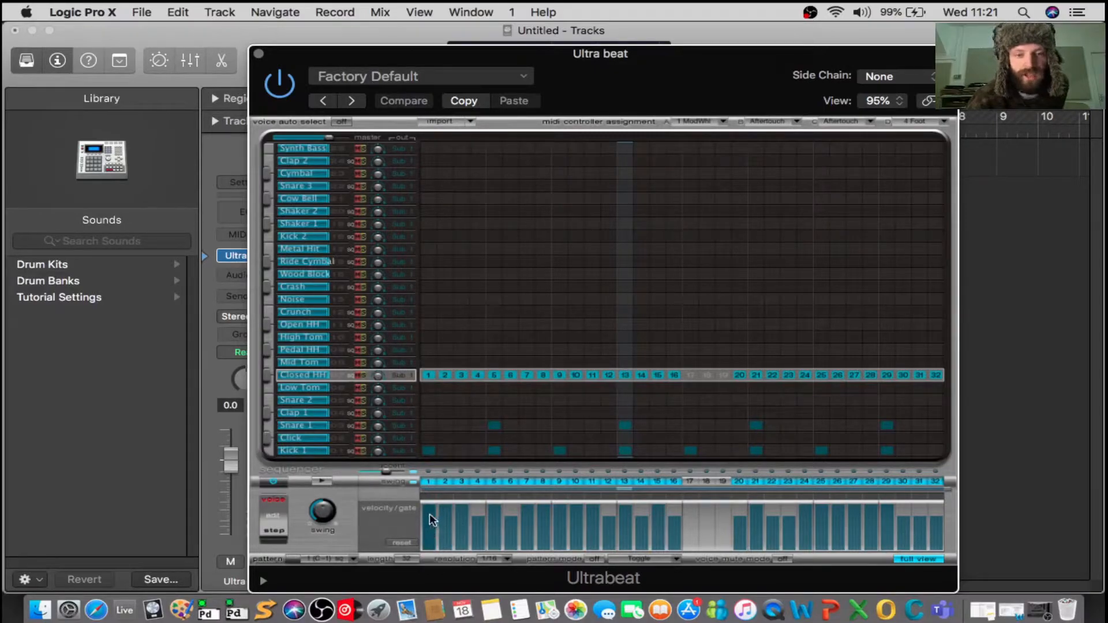
Clear every hit from the full grid and place Closed HH hits on steps 1, 5 and 9.
{"action": "left_click", "coordinate": [431, 451]}
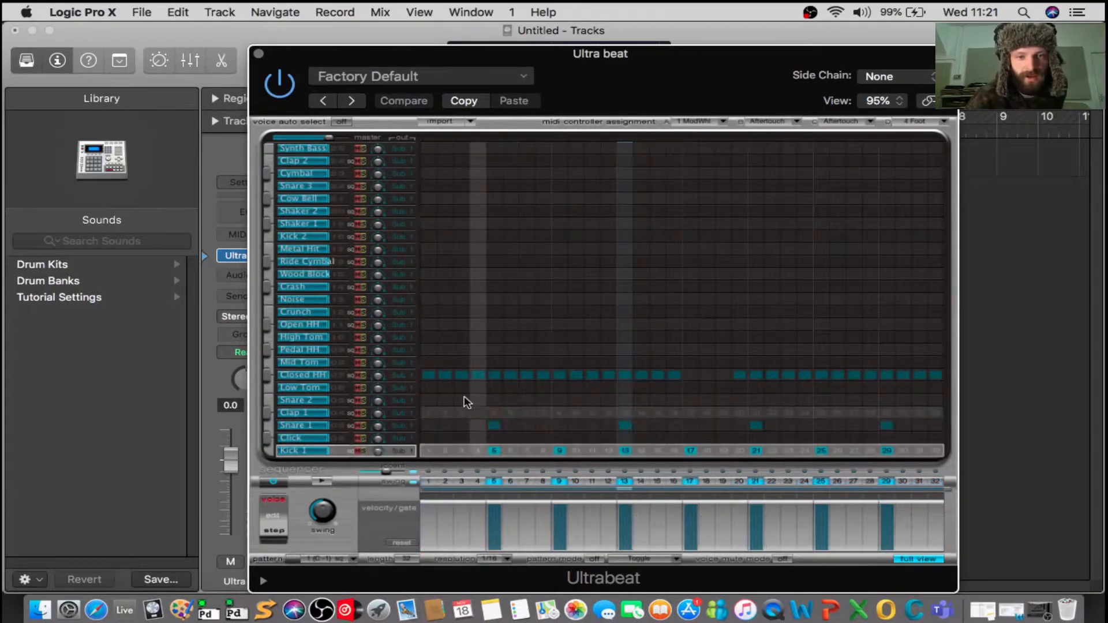
{"action": "mouse_move", "coordinate": [431, 375]}
{"action": "left_mouse_down"}
{"action": "mouse_move", "coordinate": [790, 455]}
{"action": "mouse_move", "coordinate": [958, 474]}
{"action": "mouse_move", "coordinate": [941, 445]}
{"action": "left_mouse_up"}
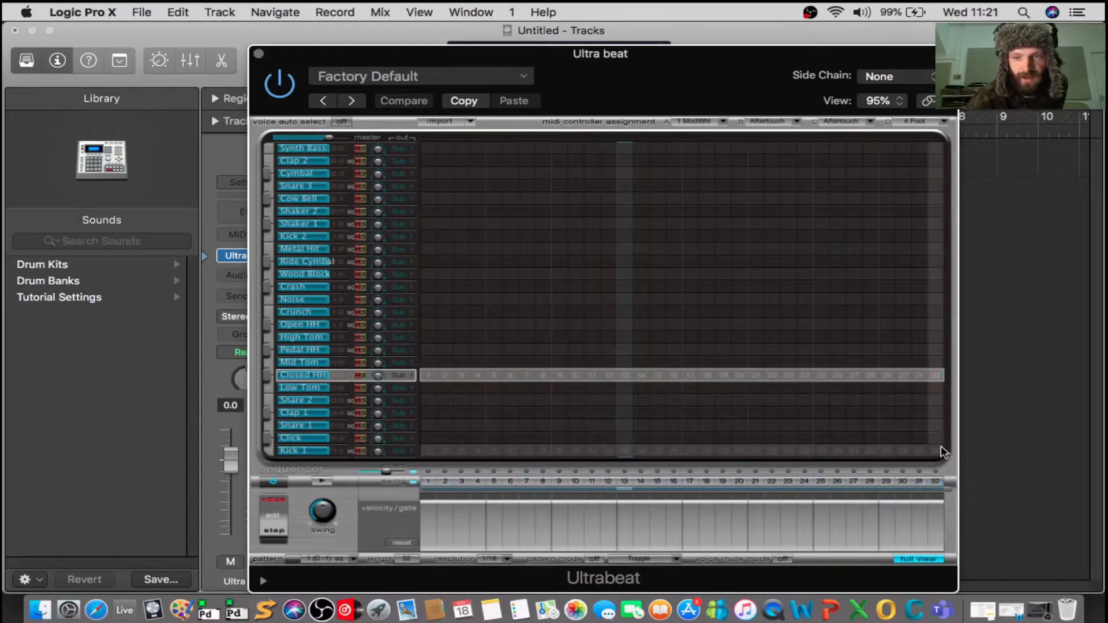
{"action": "left_click", "coordinate": [429, 481]}
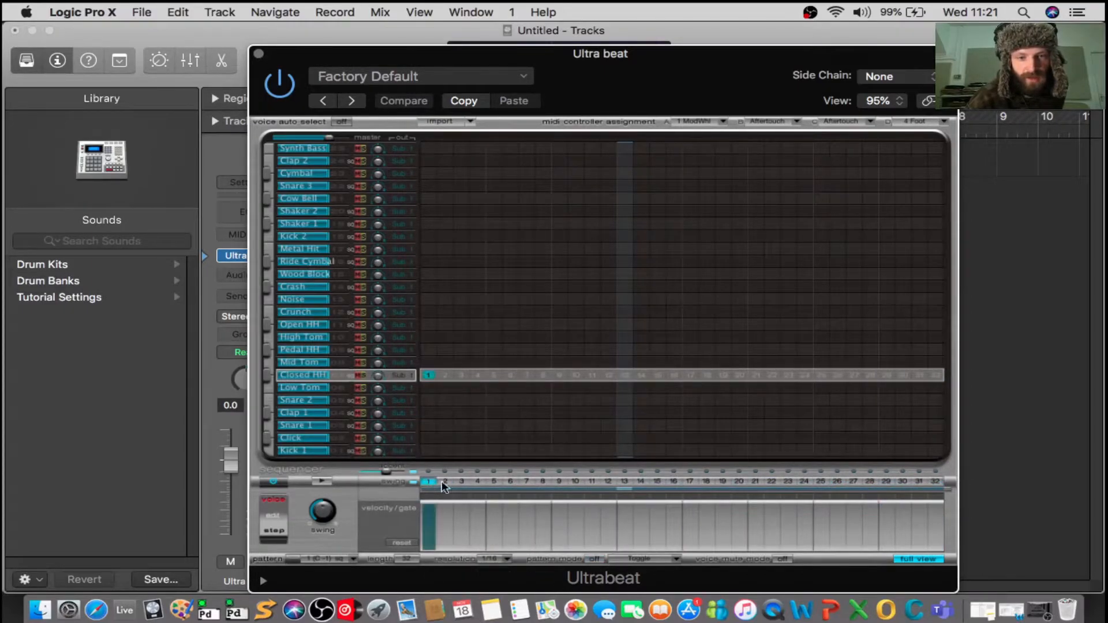
{"action": "left_click", "coordinate": [493, 482]}
{"action": "left_click", "coordinate": [559, 481]}
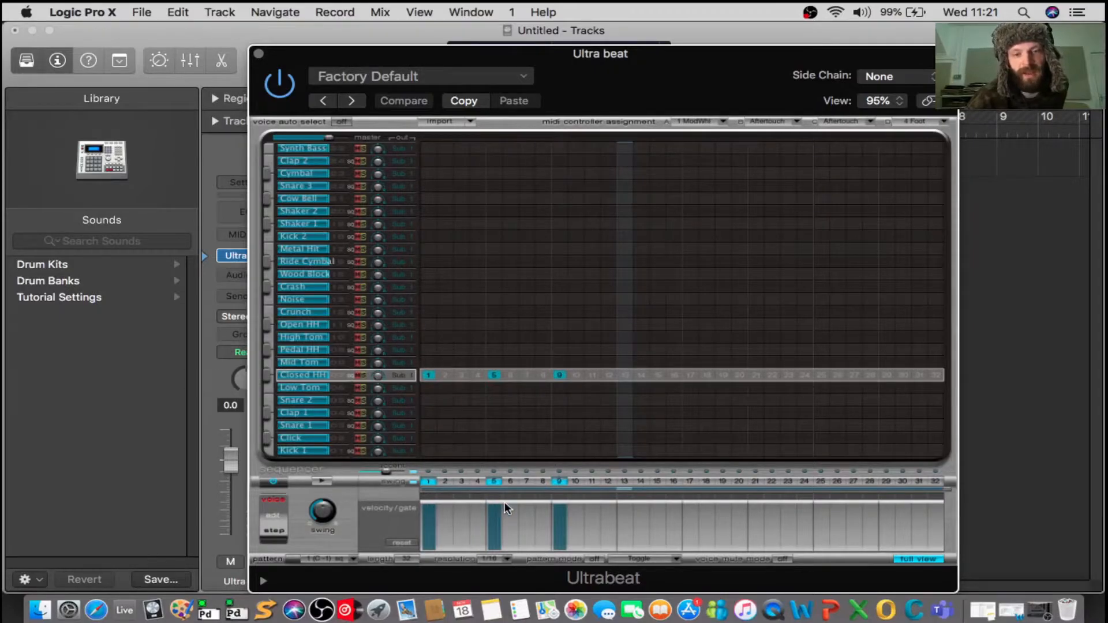
Lower the velocity of the Closed HH hits on steps 5 and 9 well below step 1, and play back the pattern.
{"action": "left_click_drag", "start_coordinate": [562, 503], "coordinate": [561, 506]}
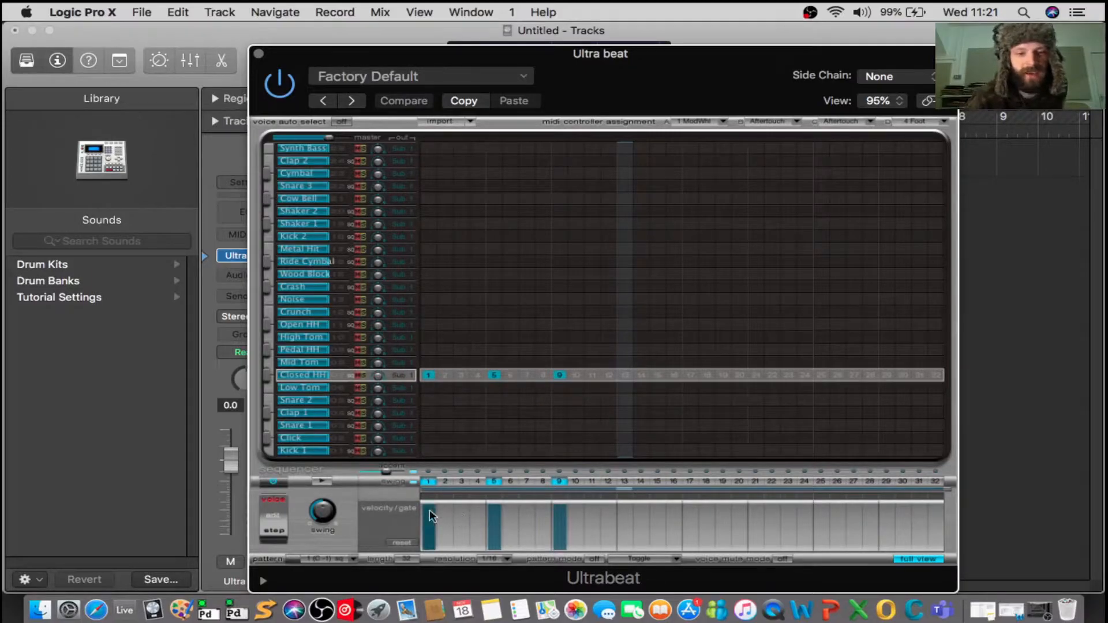
{"action": "left_click_drag", "start_coordinate": [494, 509], "coordinate": [494, 533]}
{"action": "left_click_drag", "start_coordinate": [557, 517], "coordinate": [563, 543]}
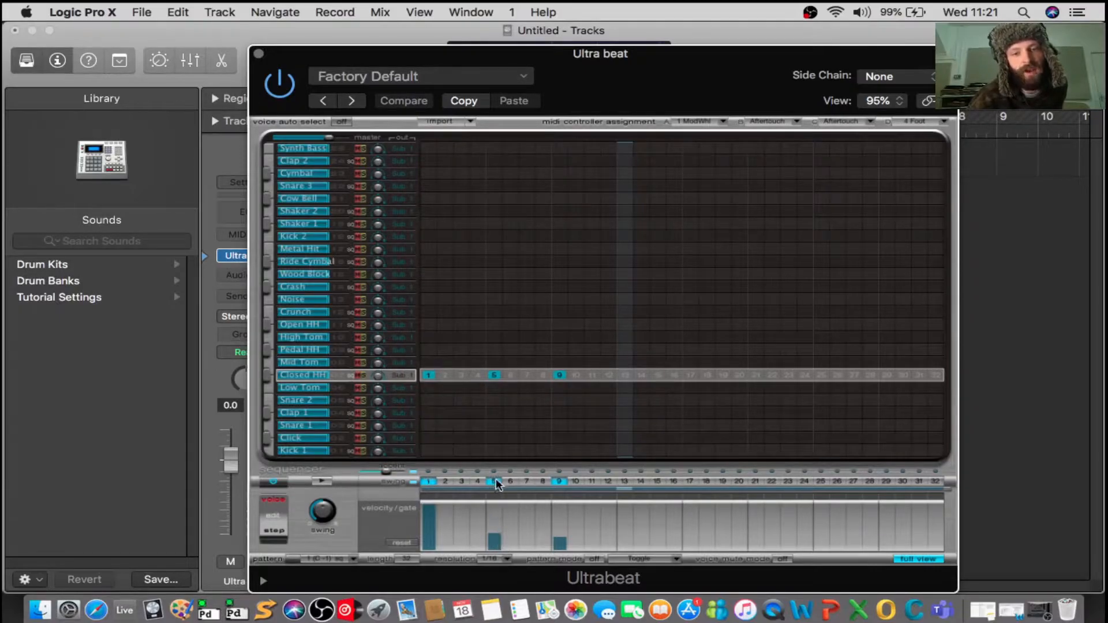
{"action": "key", "text": "space"}
{"action": "key", "text": "space"}
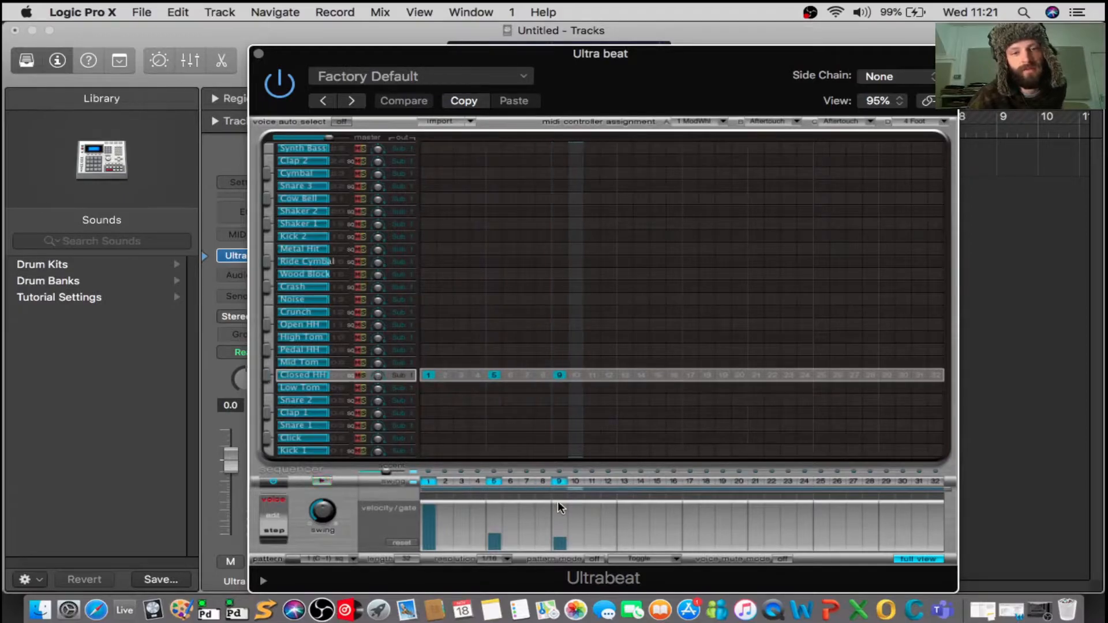
Place Kick 1 hits on steps 1, 5, 10, 14, 21, 28 and 31, with a lowered velocity on step 5.
{"action": "left_click", "coordinate": [433, 454]}
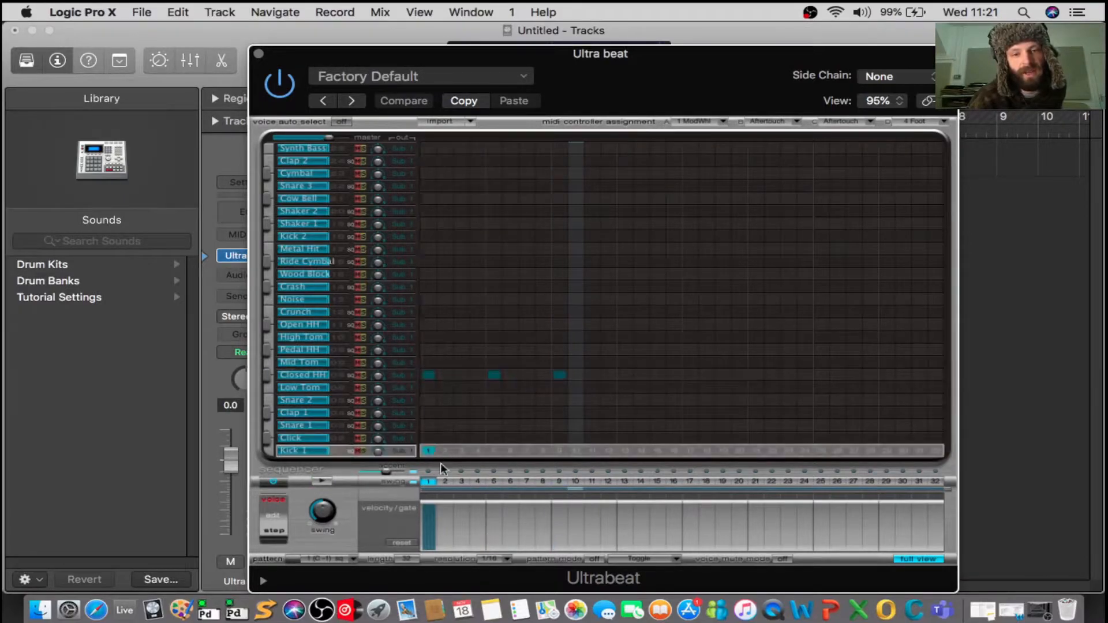
{"action": "left_click", "coordinate": [494, 451]}
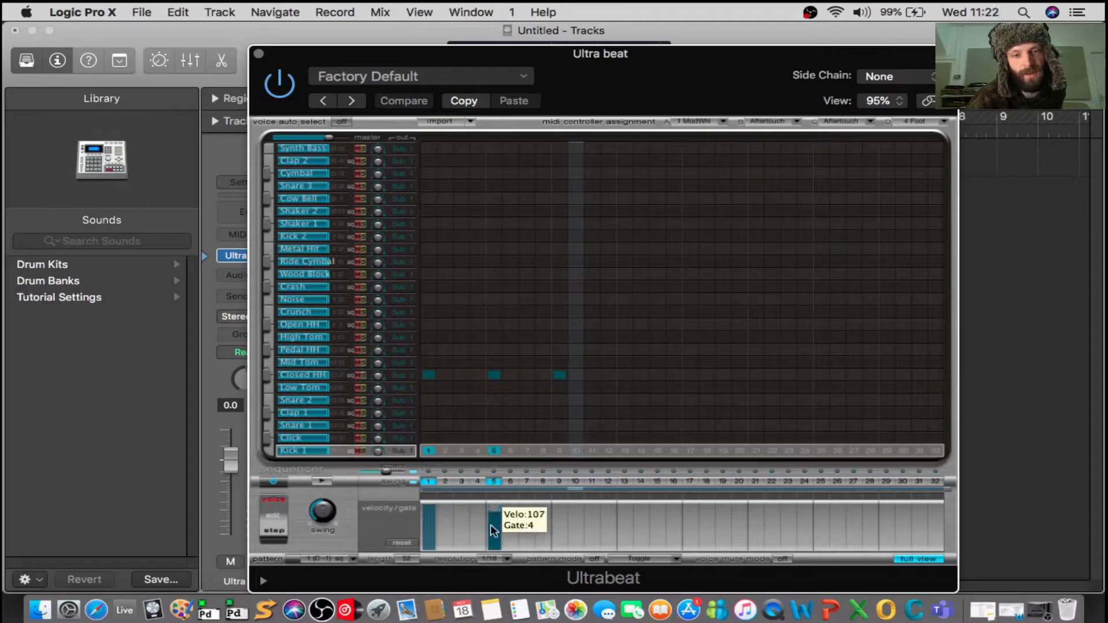
{"action": "left_click", "coordinate": [574, 452]}
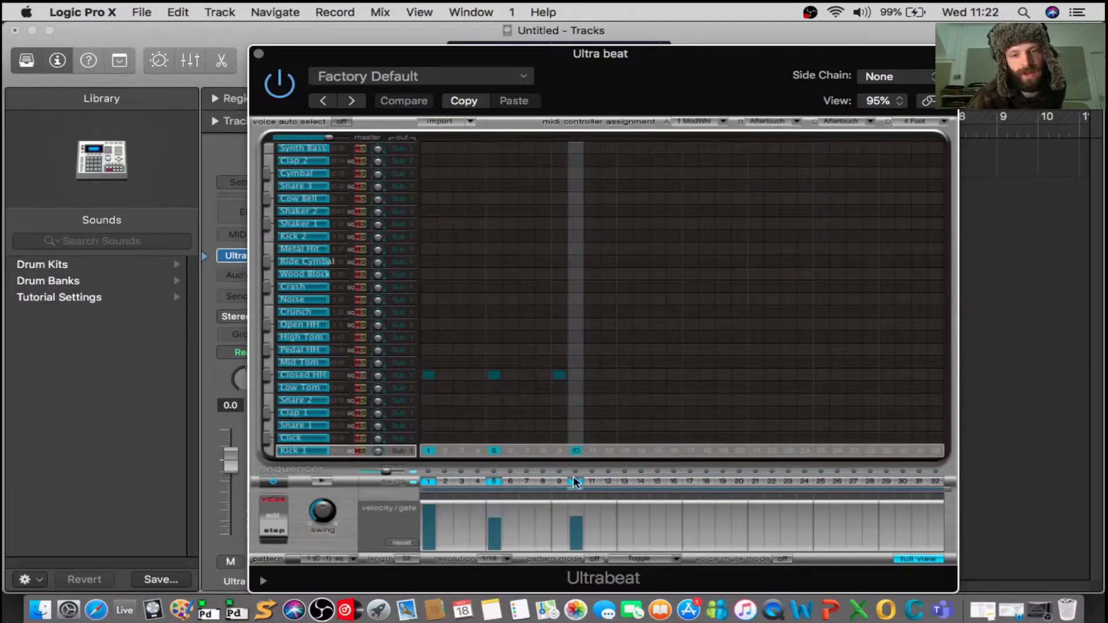
{"action": "key", "text": "space"}
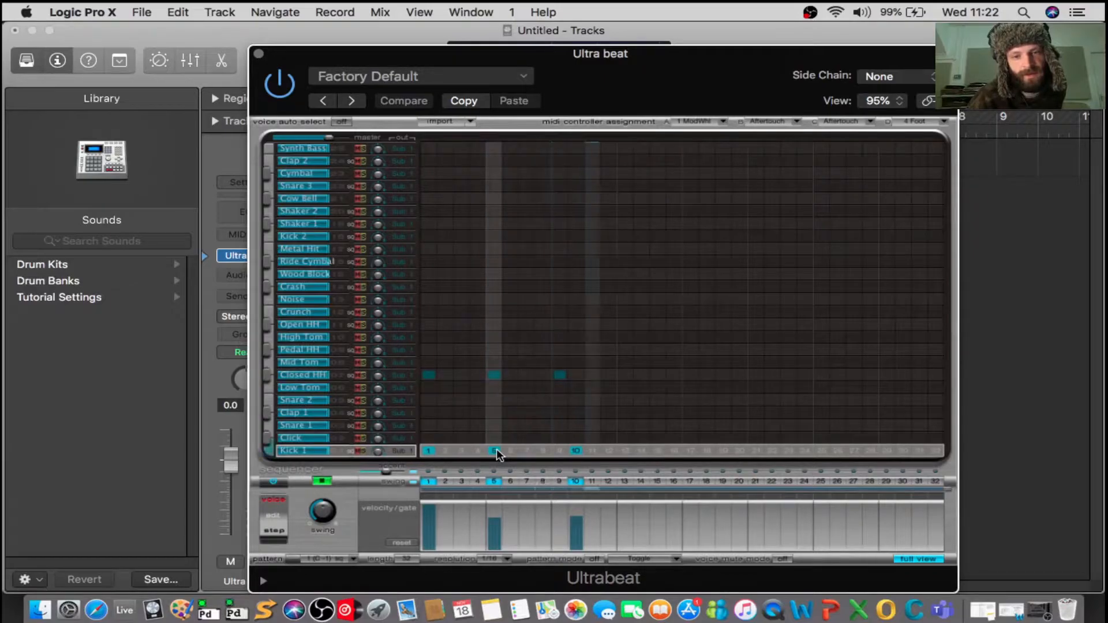
{"action": "left_click", "coordinate": [641, 451]}
{"action": "left_click", "coordinate": [755, 450]}
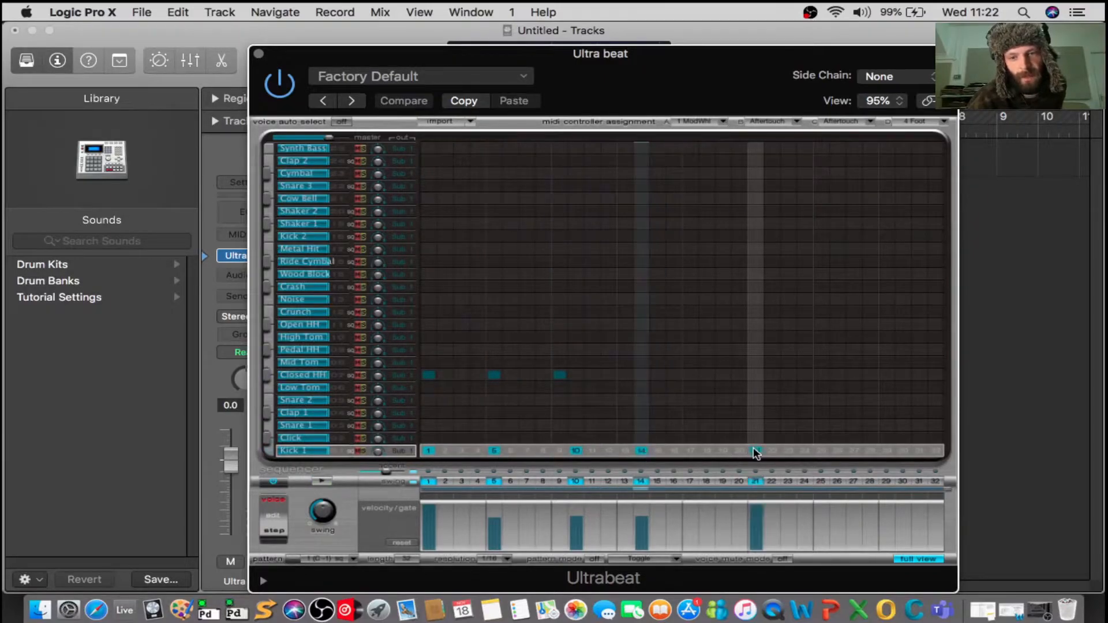
{"action": "left_click", "coordinate": [871, 450]}
{"action": "left_click", "coordinate": [920, 451]}
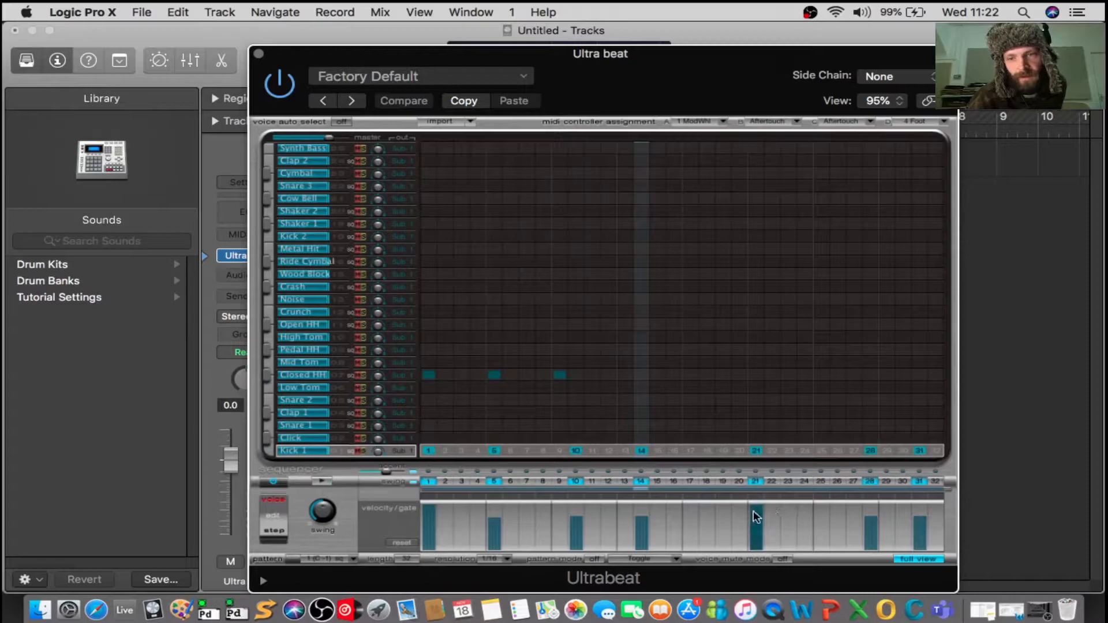
Raise the velocity and lengthen the gate of Kick 1 step 14, lower step 10's velocity, and start playback.
{"action": "left_click_drag", "start_coordinate": [645, 518], "coordinate": [637, 477]}
{"action": "left_click_drag", "start_coordinate": [648, 519], "coordinate": [669, 509]}
{"action": "left_click_drag", "start_coordinate": [574, 527], "coordinate": [576, 549]}
{"action": "key", "text": "space"}
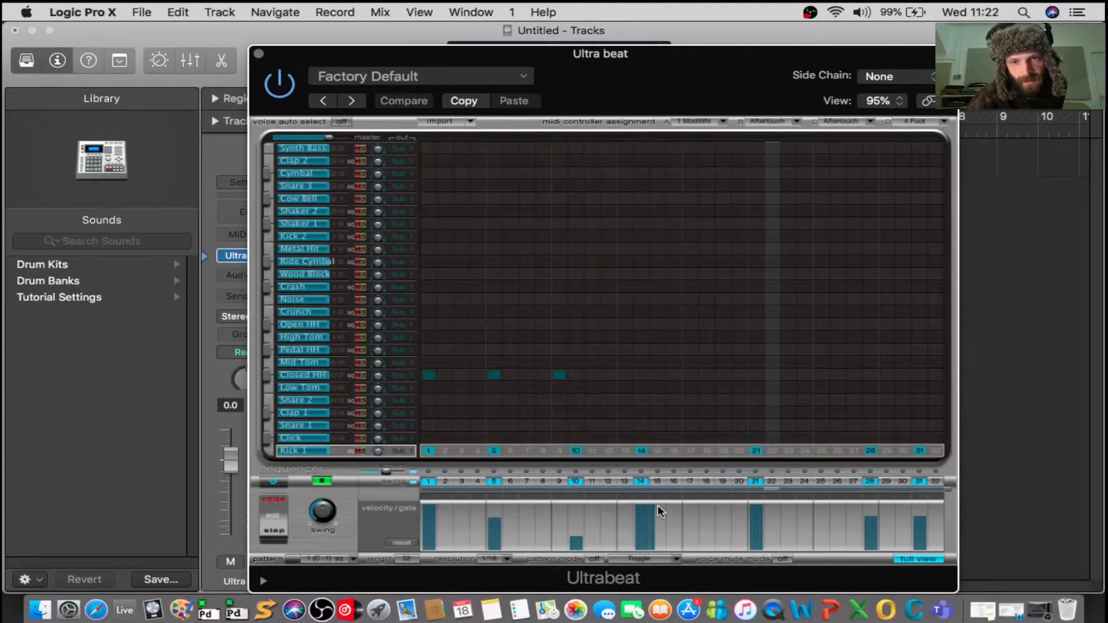
Lower the velocity of Kick 1 step 31 to almost nothing and play back the pattern.
{"action": "left_click", "coordinate": [920, 542]}
{"action": "key", "text": "space"}
{"action": "left_click_drag", "start_coordinate": [920, 541], "coordinate": [920, 571]}
{"action": "key", "text": "space"}
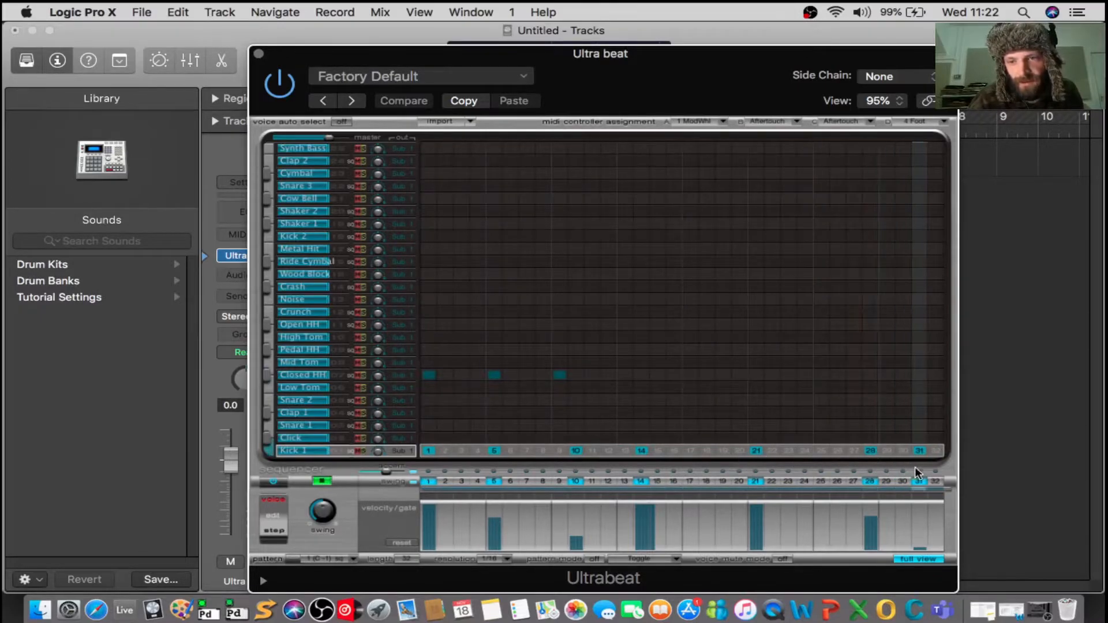
{"action": "key", "text": "space"}
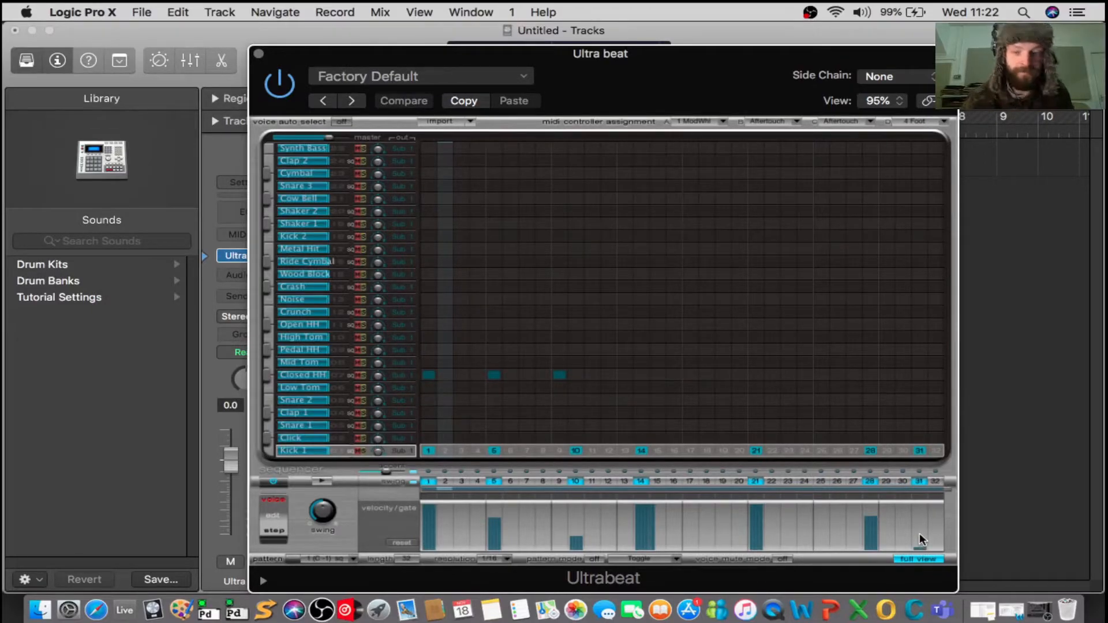
Remove the Closed HH hits from steps 1, 5 and 9, and add a hit with a long gate on step 6.
{"action": "left_click", "coordinate": [431, 376]}
{"action": "left_click", "coordinate": [495, 376]}
{"action": "left_click", "coordinate": [559, 375]}
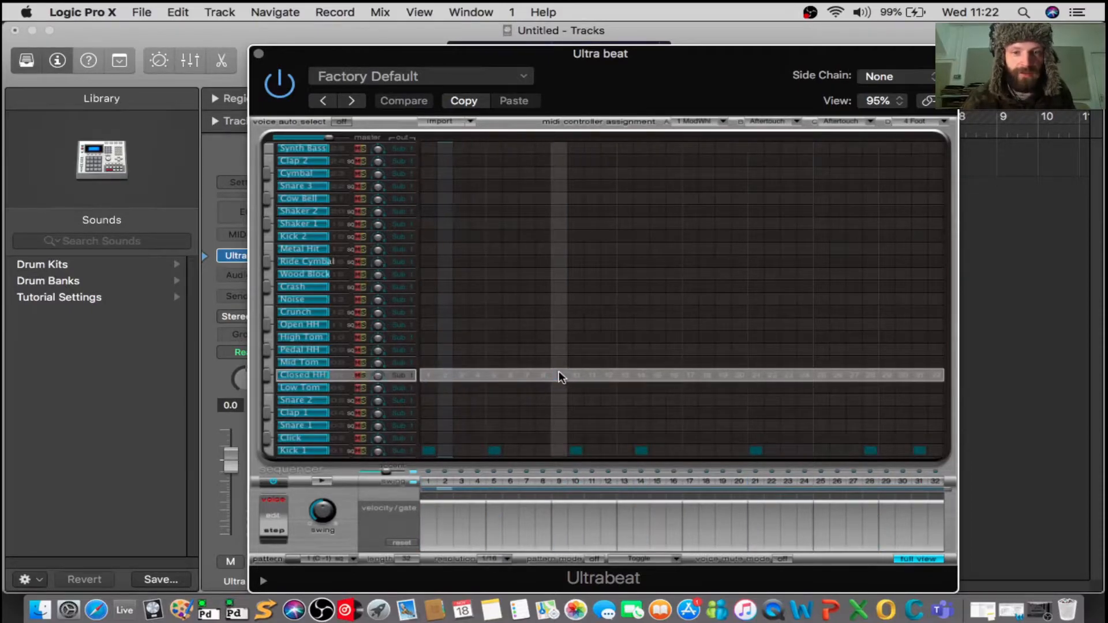
{"action": "left_click_drag", "start_coordinate": [519, 520], "coordinate": [544, 518]}
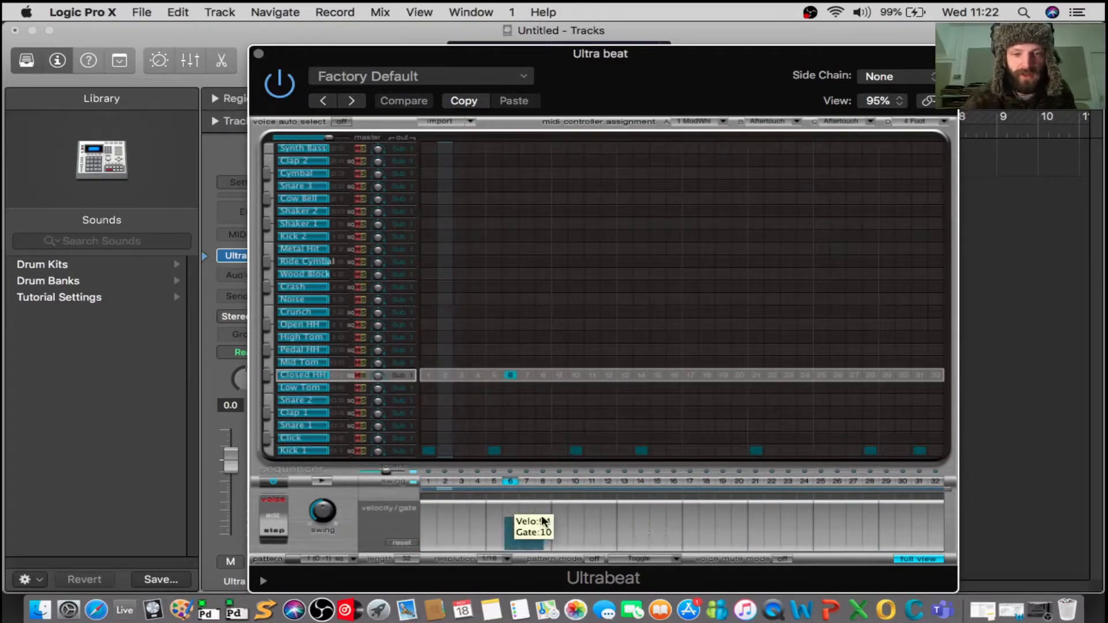
Remove and re-enter the Kick 1 hit on step 1, shorten its gate, and add a short-gate hit on step 3.
{"action": "left_click", "coordinate": [430, 451]}
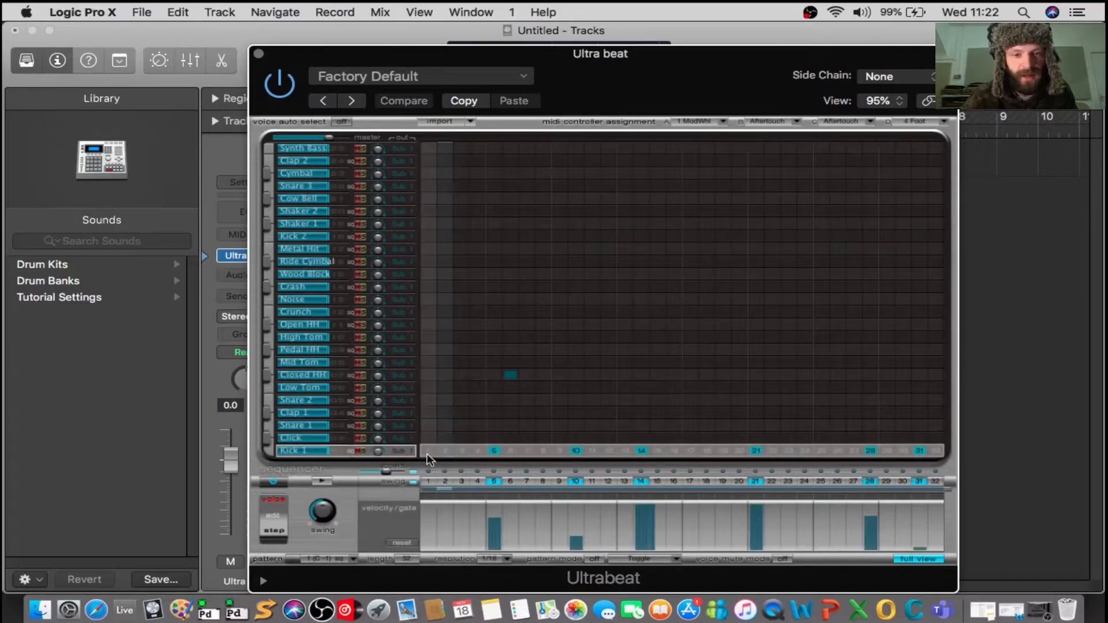
{"action": "left_click", "coordinate": [428, 480]}
{"action": "mouse_move", "coordinate": [432, 506]}
{"action": "left_mouse_down"}
{"action": "mouse_move", "coordinate": [421, 508]}
{"action": "mouse_move", "coordinate": [453, 506]}
{"action": "mouse_move", "coordinate": [427, 505]}
{"action": "mouse_move", "coordinate": [465, 519]}
{"action": "mouse_move", "coordinate": [435, 512]}
{"action": "left_mouse_up"}
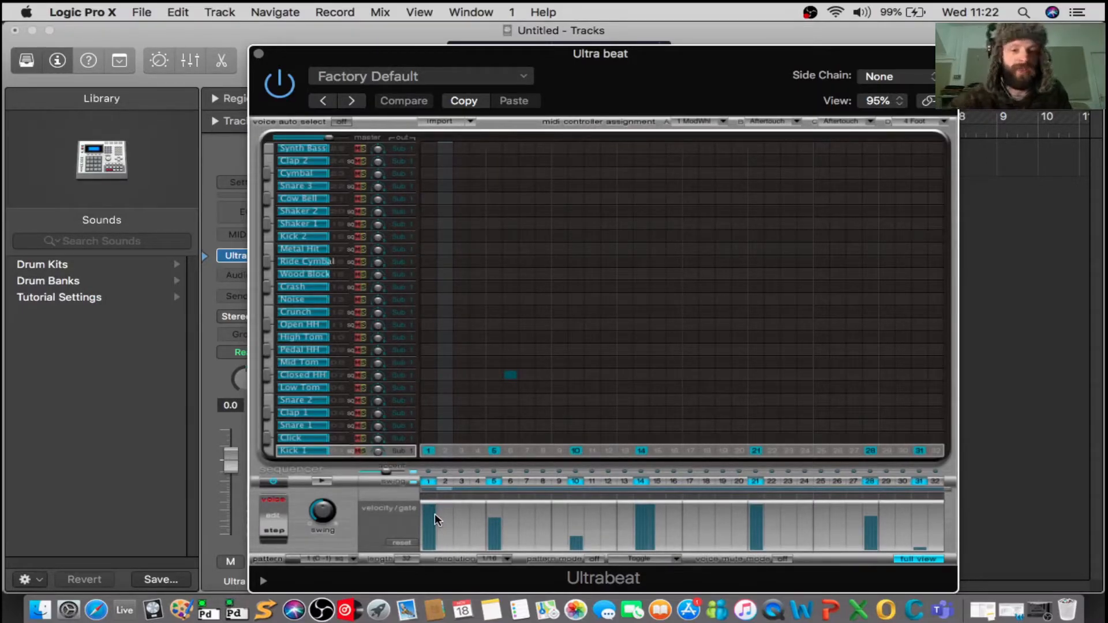
{"action": "mouse_move", "coordinate": [435, 514]}
{"action": "left_mouse_down"}
{"action": "mouse_move", "coordinate": [466, 522]}
{"action": "mouse_move", "coordinate": [466, 510]}
{"action": "mouse_move", "coordinate": [418, 507]}
{"action": "left_mouse_up"}
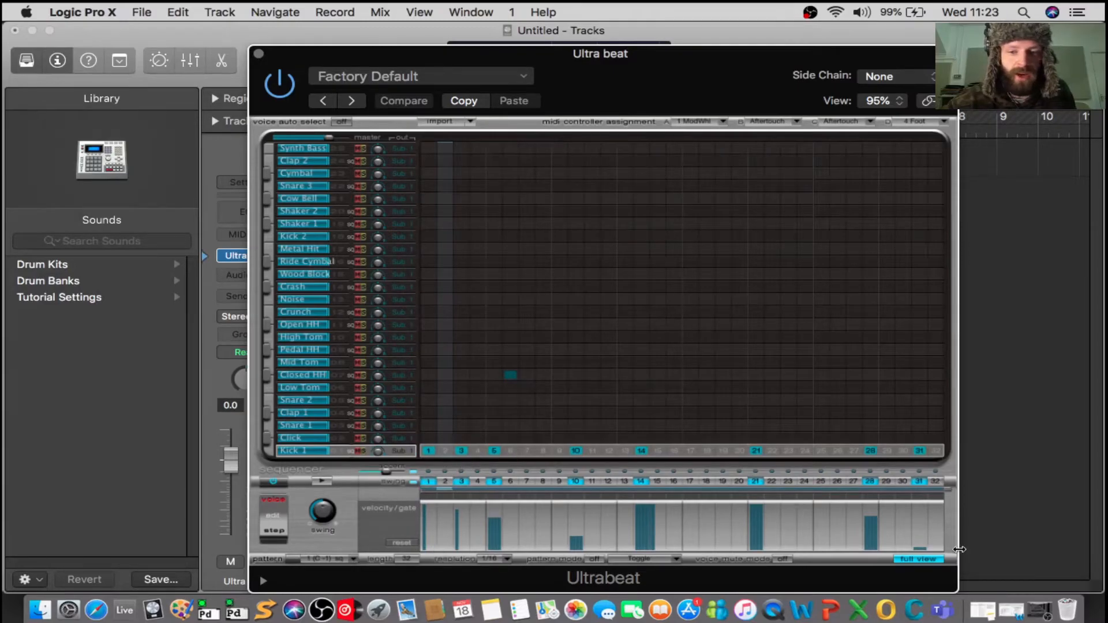
Return from the full grid to the synthesizer view, load the Drag & Drop Samples drum kit, and audition the Sample 07 slot.
{"action": "left_click", "coordinate": [923, 560]}
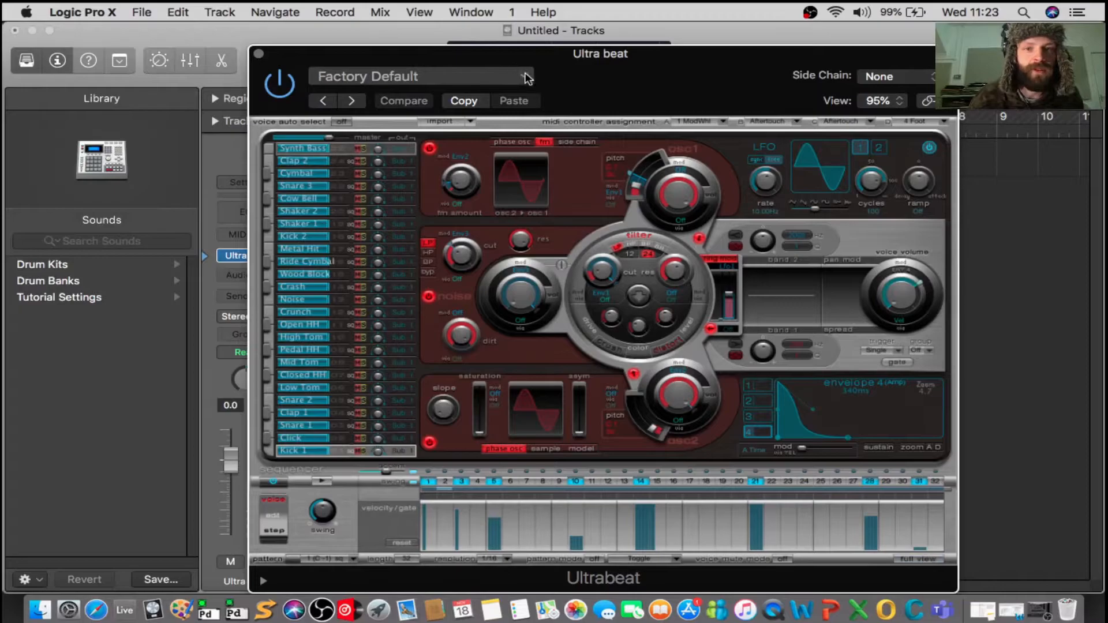
{"action": "left_click", "coordinate": [525, 77]}
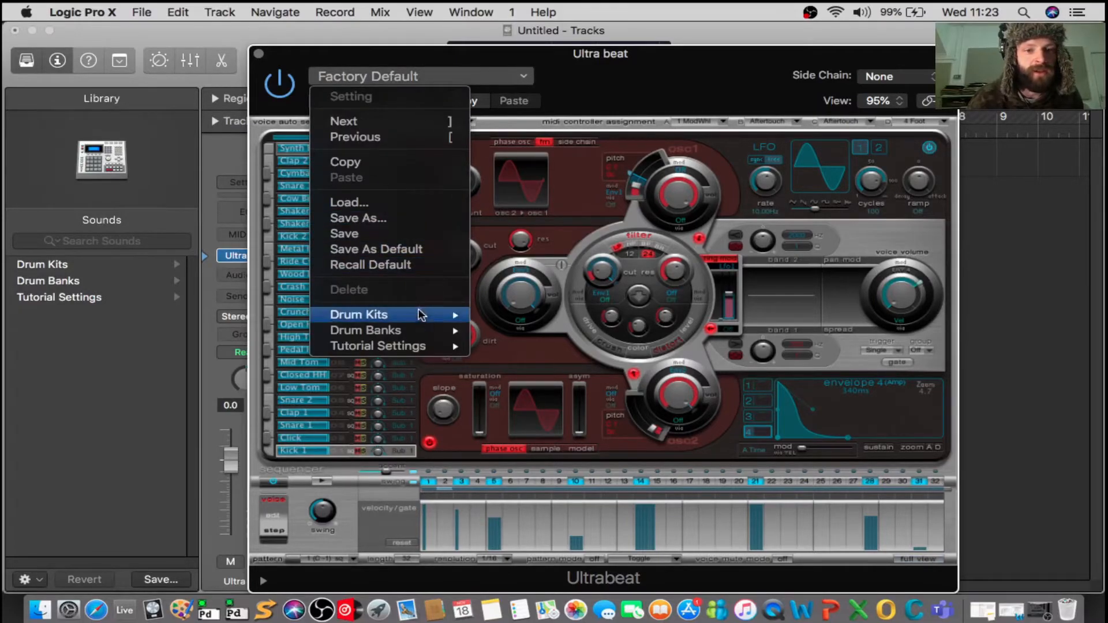
{"action": "mouse_move", "coordinate": [420, 321]}
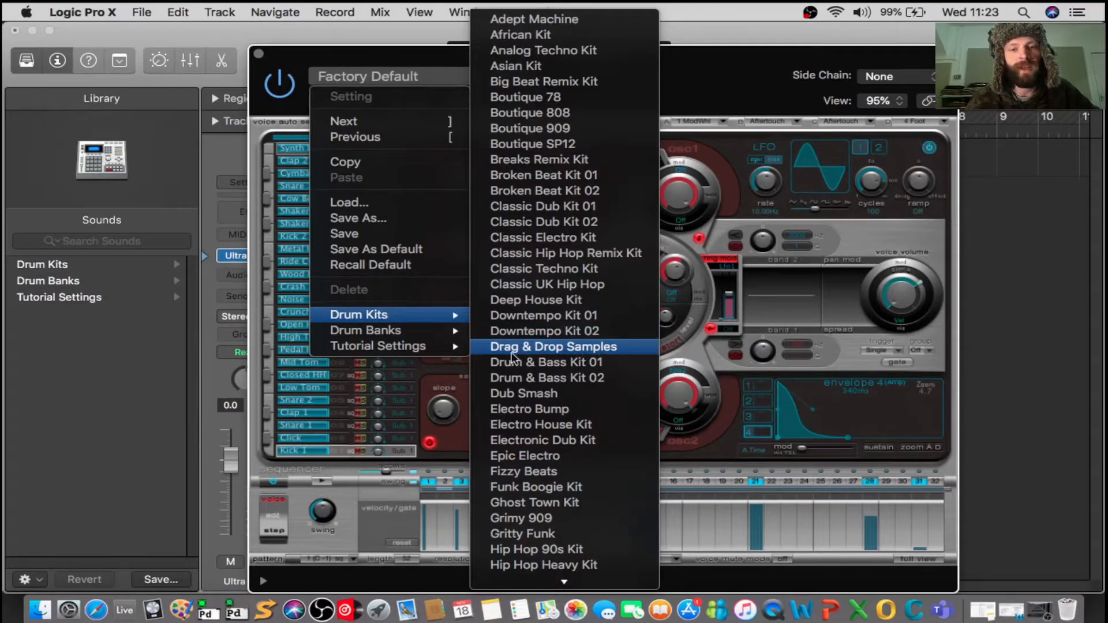
{"action": "left_click", "coordinate": [573, 348]}
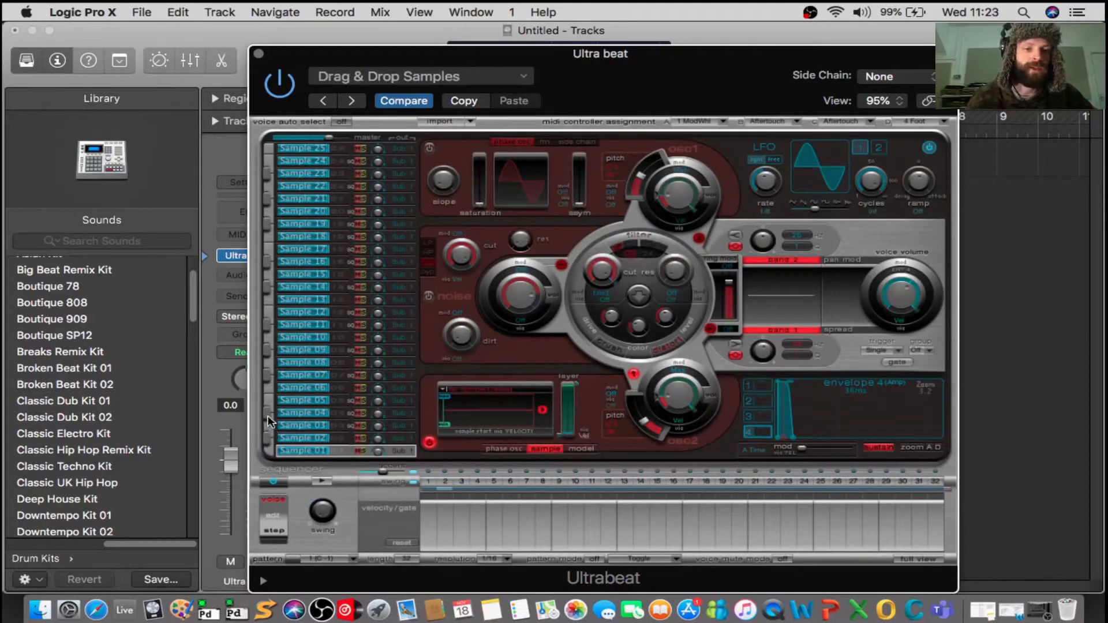
{"action": "left_click", "coordinate": [267, 375]}
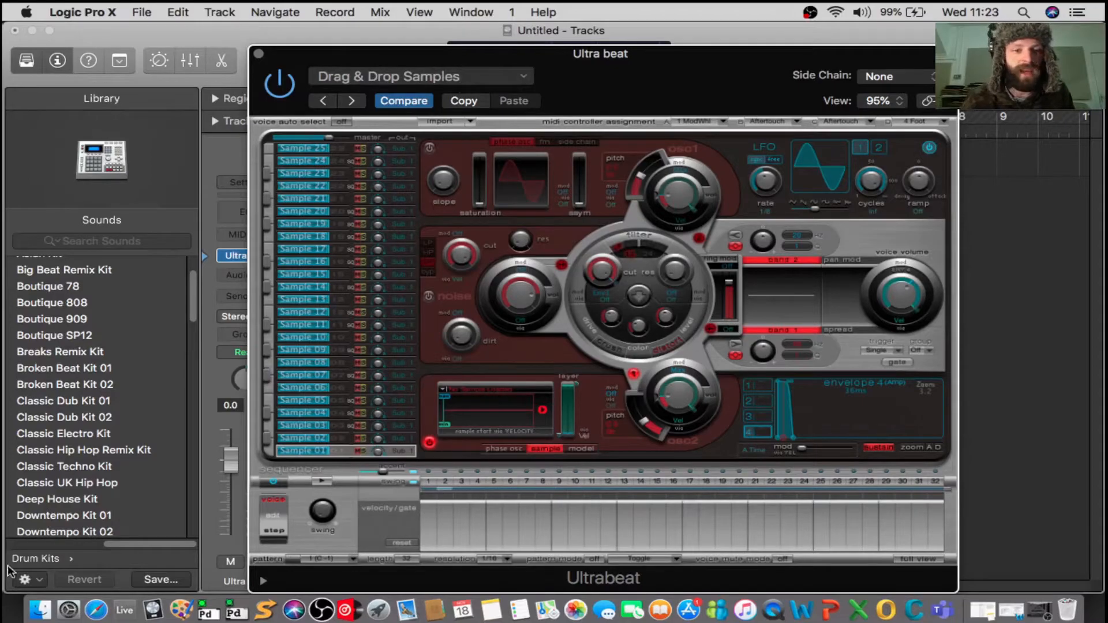
Switch to Finder, search this Mac for "kick", and preview 08 BT Kick.wav.
{"action": "left_click", "coordinate": [36, 610]}
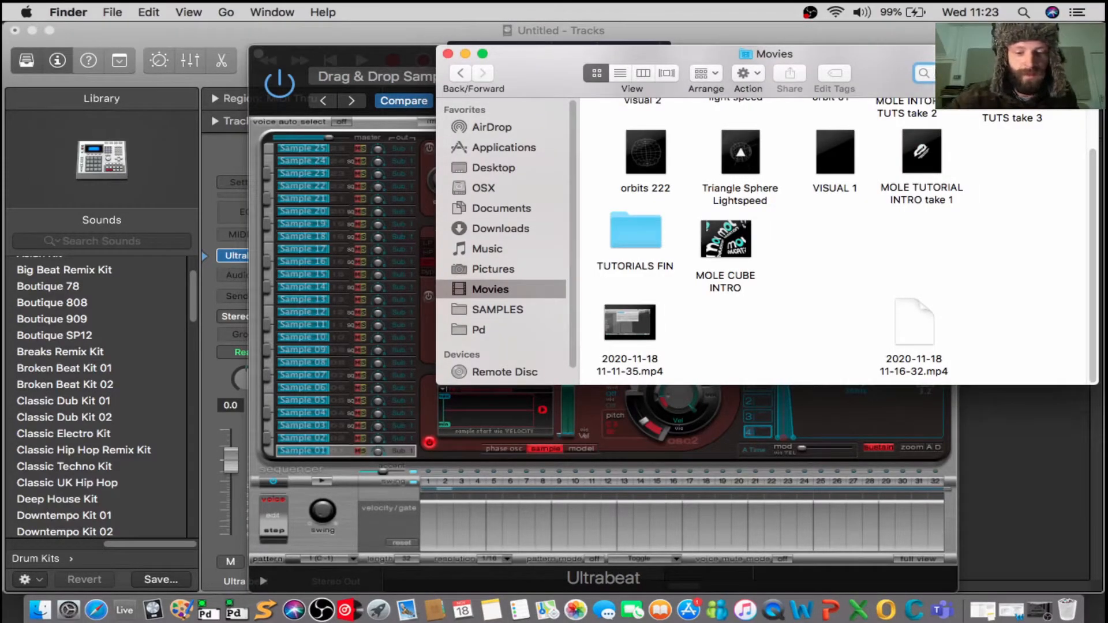
{"action": "type", "text": "kick"}
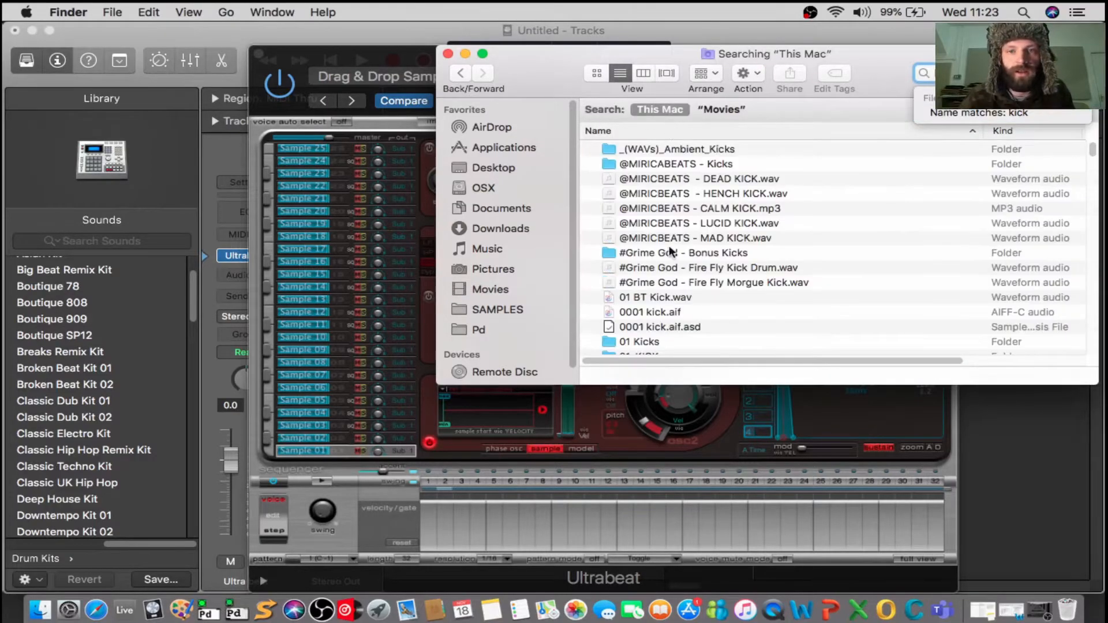
{"action": "scroll", "coordinate": [652, 271], "scroll_direction": "down", "scroll_amount": 5}
{"action": "left_click", "coordinate": [636, 286]}
{"action": "key", "text": "space"}
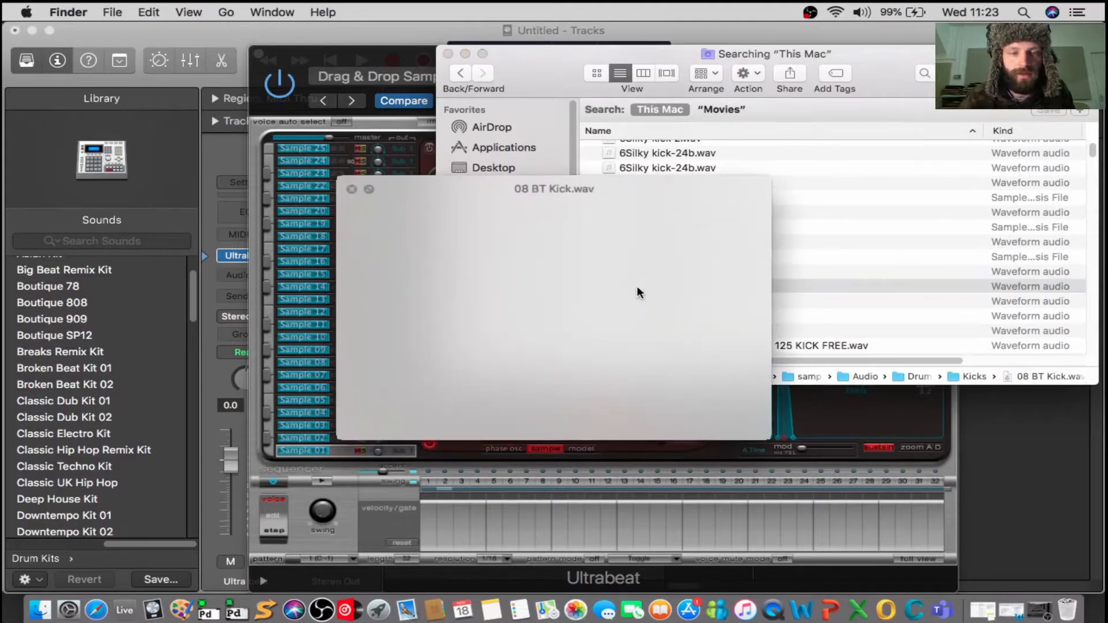
{"action": "key", "text": "space"}
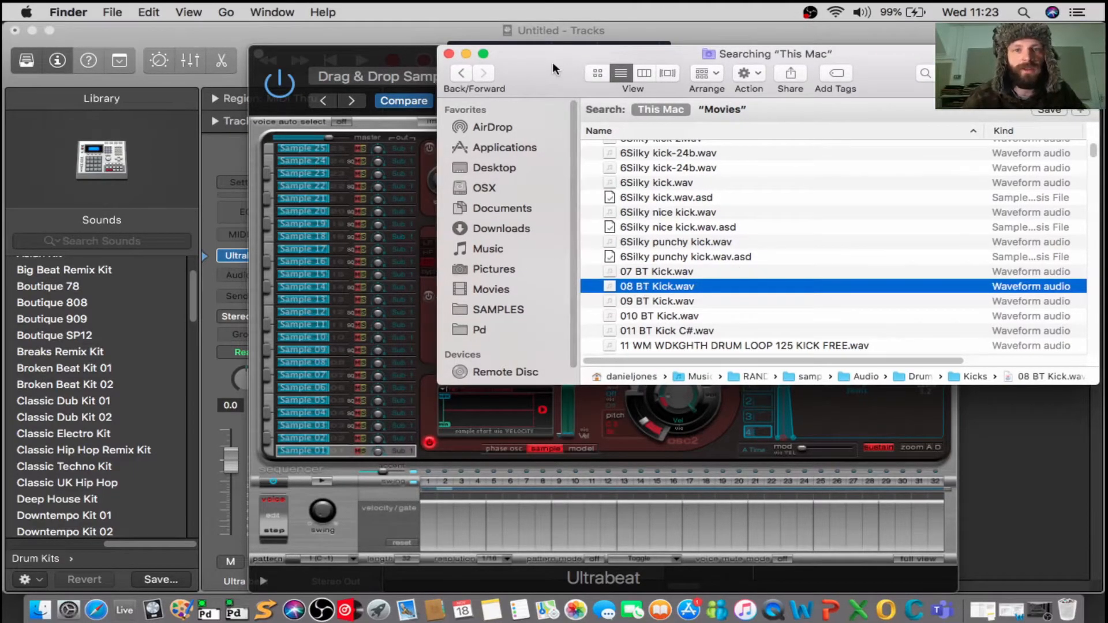
Load 08 BT Kick.wav from Finder into the oscillator 2 sample display for Sample 01 and audition the sound.
{"action": "left_click_drag", "start_coordinate": [551, 61], "coordinate": [625, 39]}
{"action": "left_click_drag", "start_coordinate": [708, 261], "coordinate": [487, 410]}
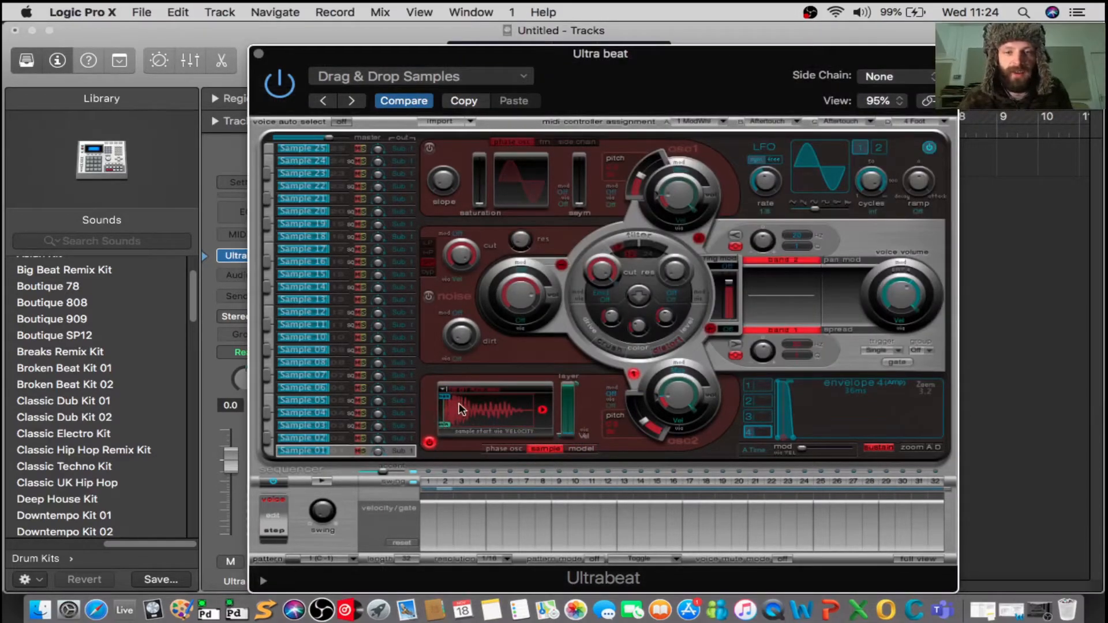
{"action": "left_click", "coordinate": [270, 451]}
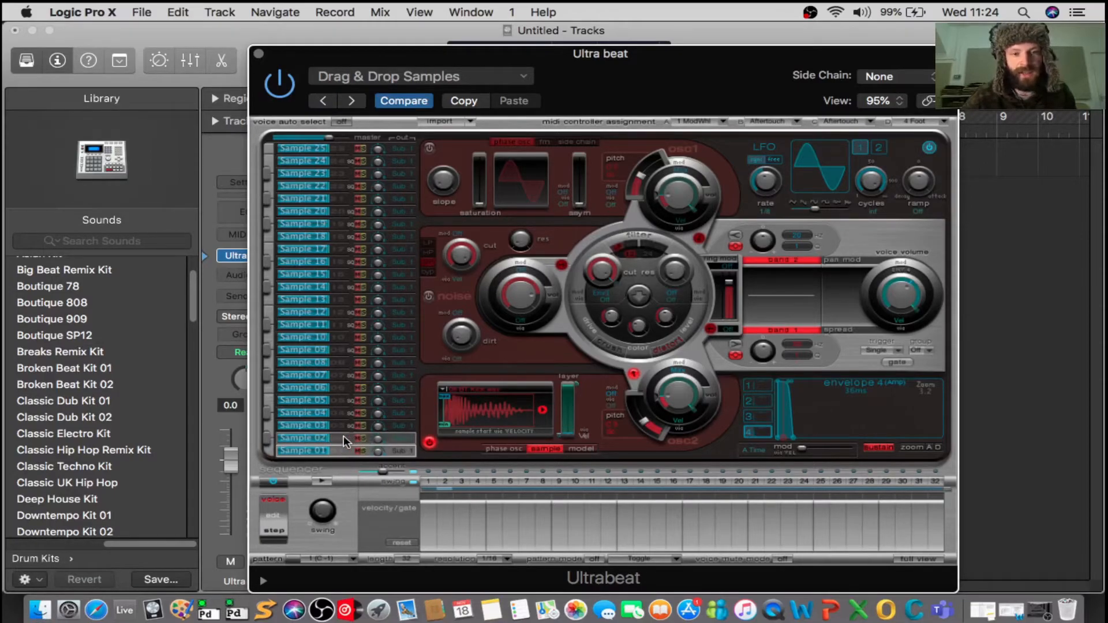
Rename the Sample 01 voice to kick and the Sample 02 voice to snare.
{"action": "double_click", "coordinate": [300, 451]}
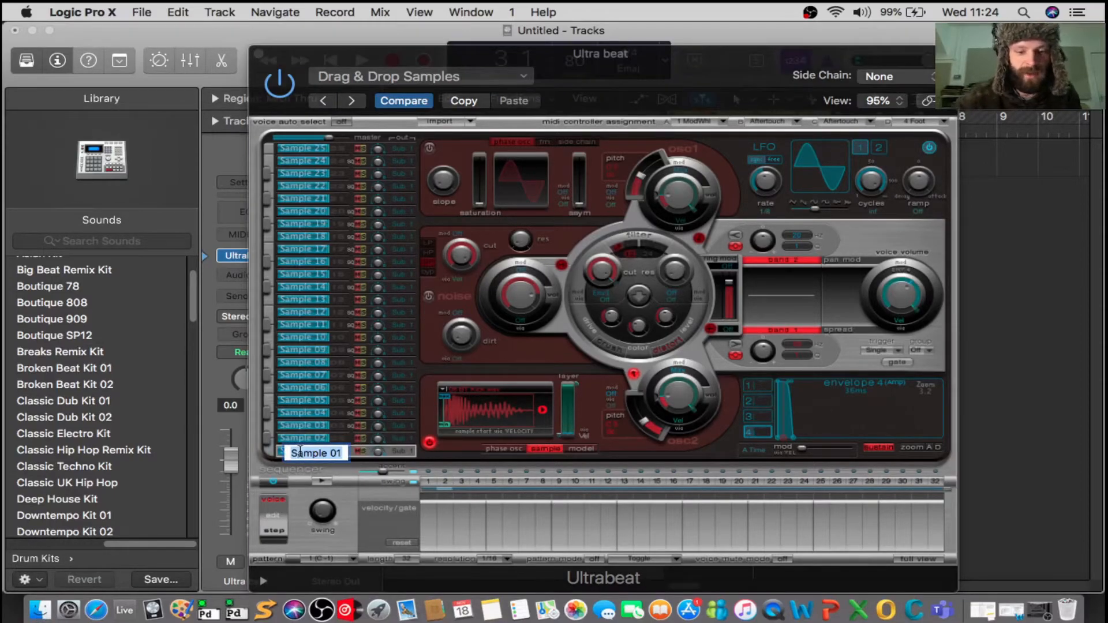
{"action": "type", "text": "Ki"}
{"action": "key", "text": "Return"}
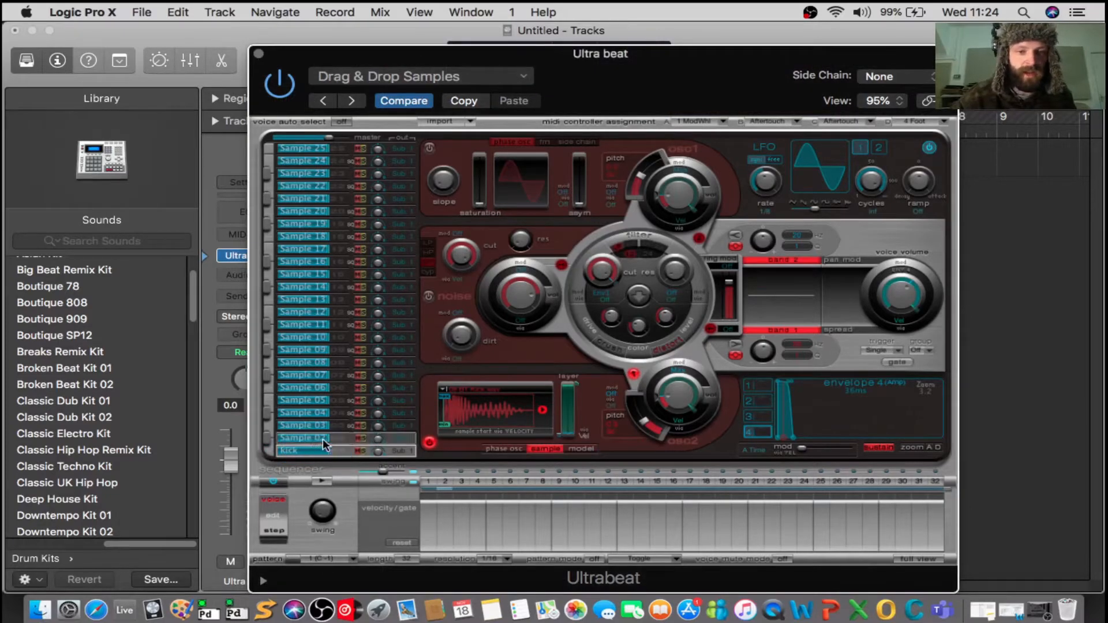
{"action": "left_click", "coordinate": [322, 441]}
{"action": "double_click", "coordinate": [322, 441]}
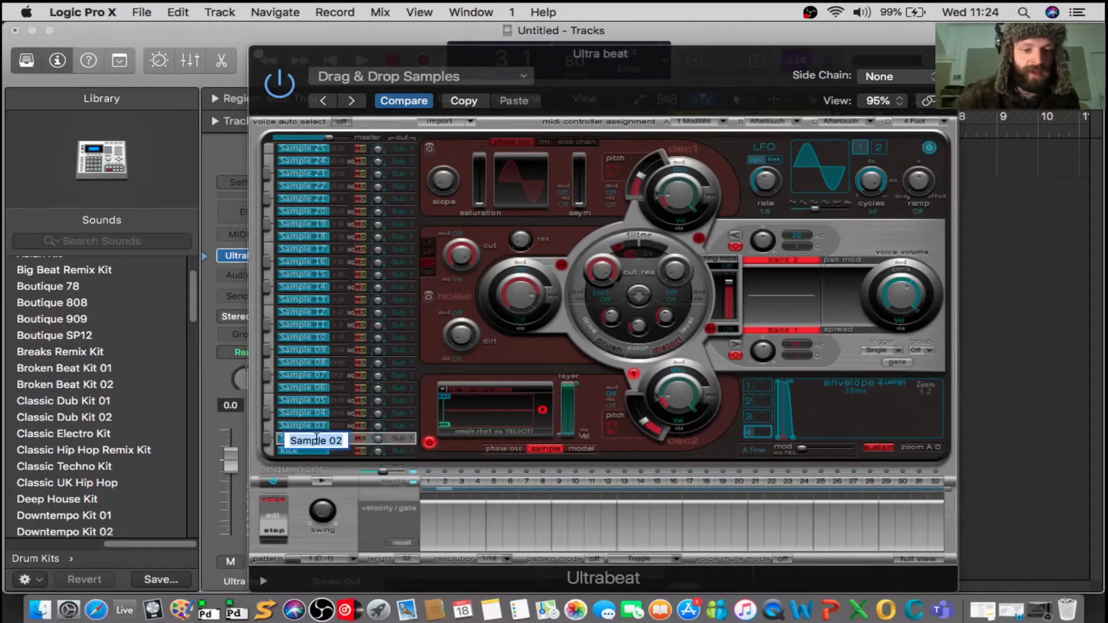
{"action": "type", "text": "snare"}
{"action": "key", "text": "Return"}
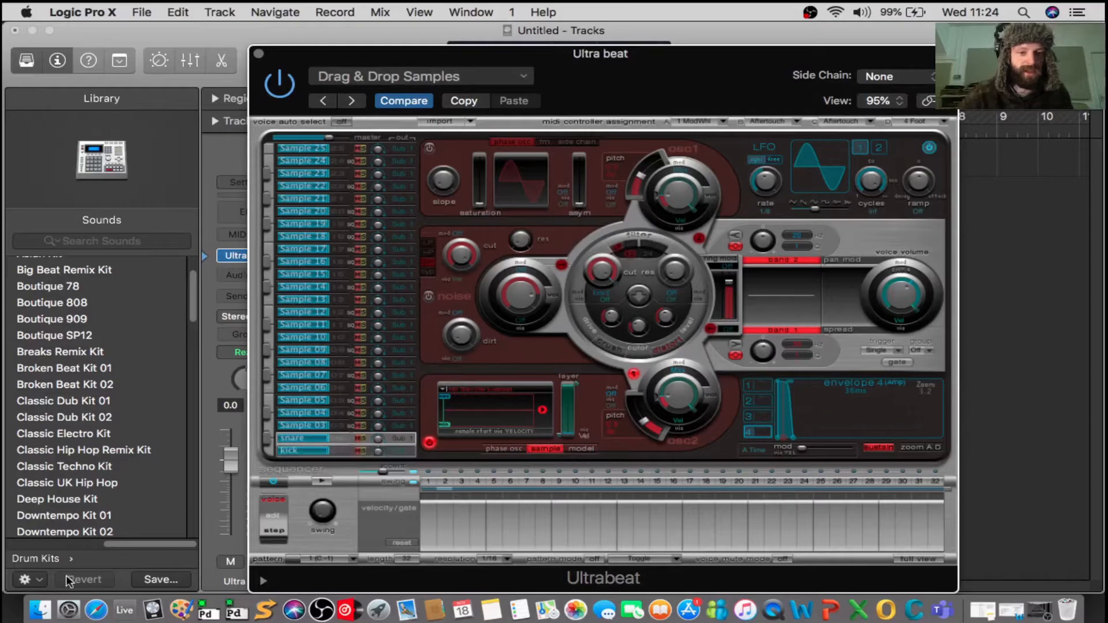
Switch to Finder, search this Mac for snare samples, and preview 4 Walls_Snare.wav.
{"action": "left_click", "coordinate": [39, 610]}
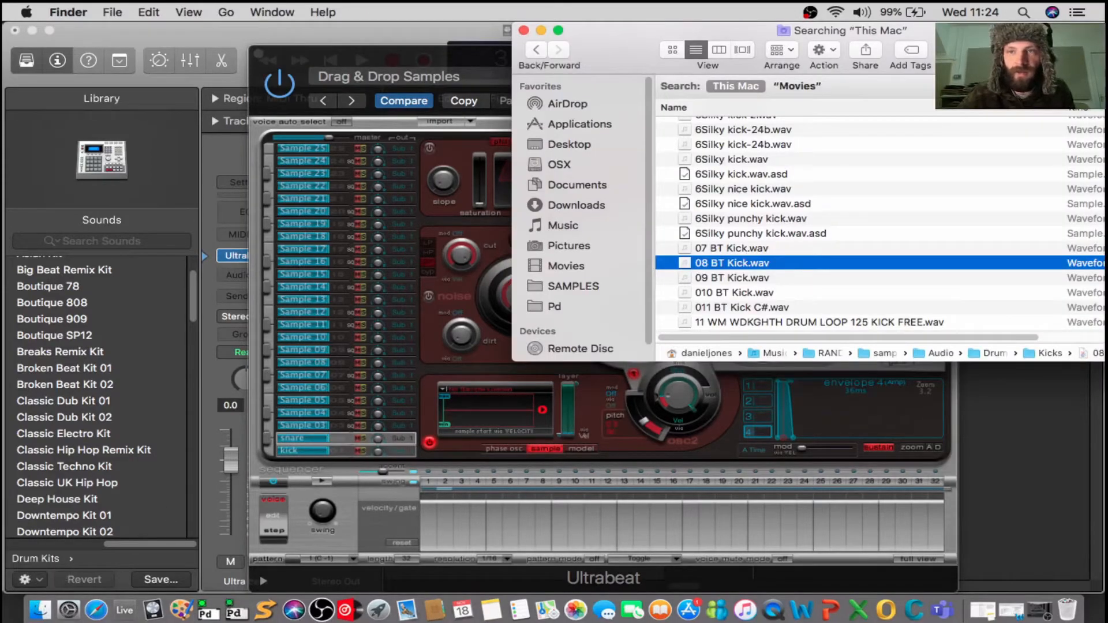
{"action": "left_click", "coordinate": [1019, 51]}
{"action": "type", "text": "s"}
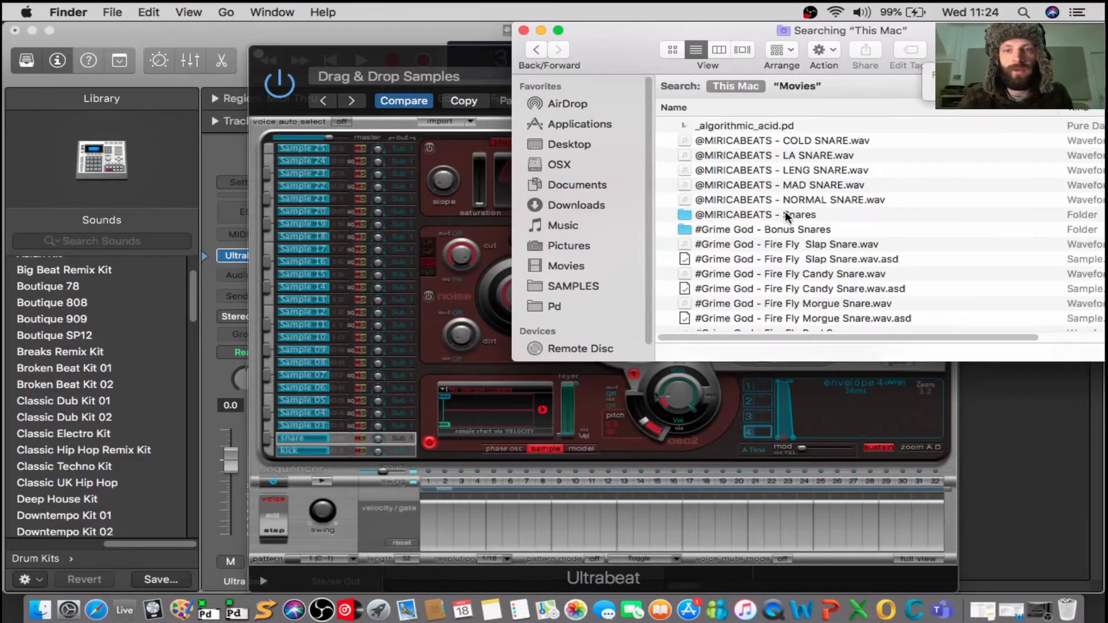
{"action": "scroll", "coordinate": [785, 210], "scroll_direction": "down", "scroll_amount": 5}
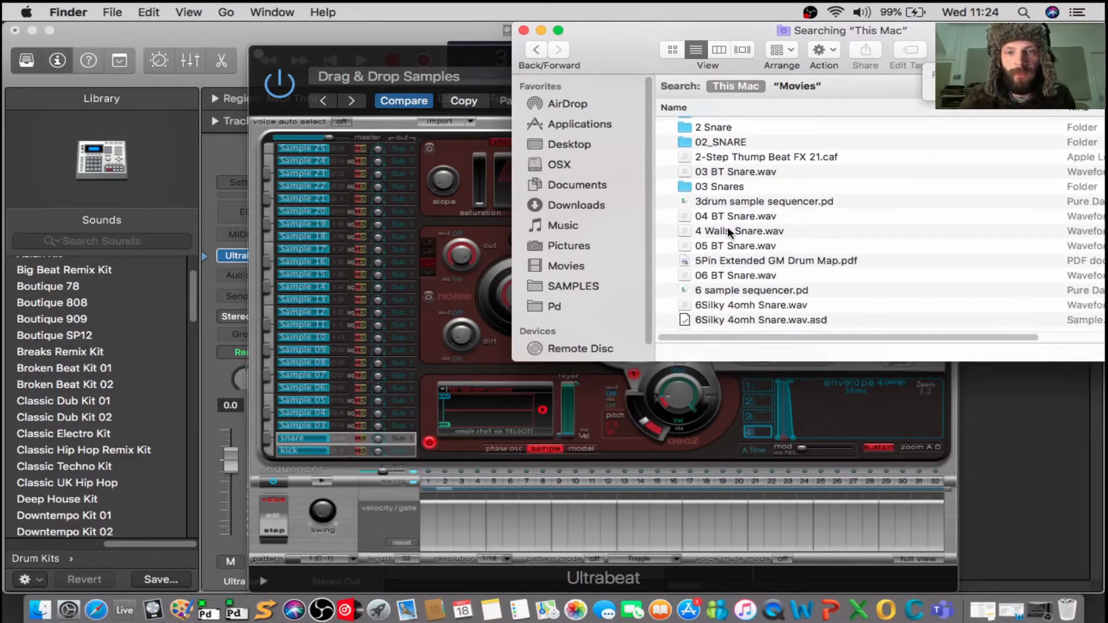
{"action": "left_click", "coordinate": [728, 230]}
{"action": "key", "text": "space"}
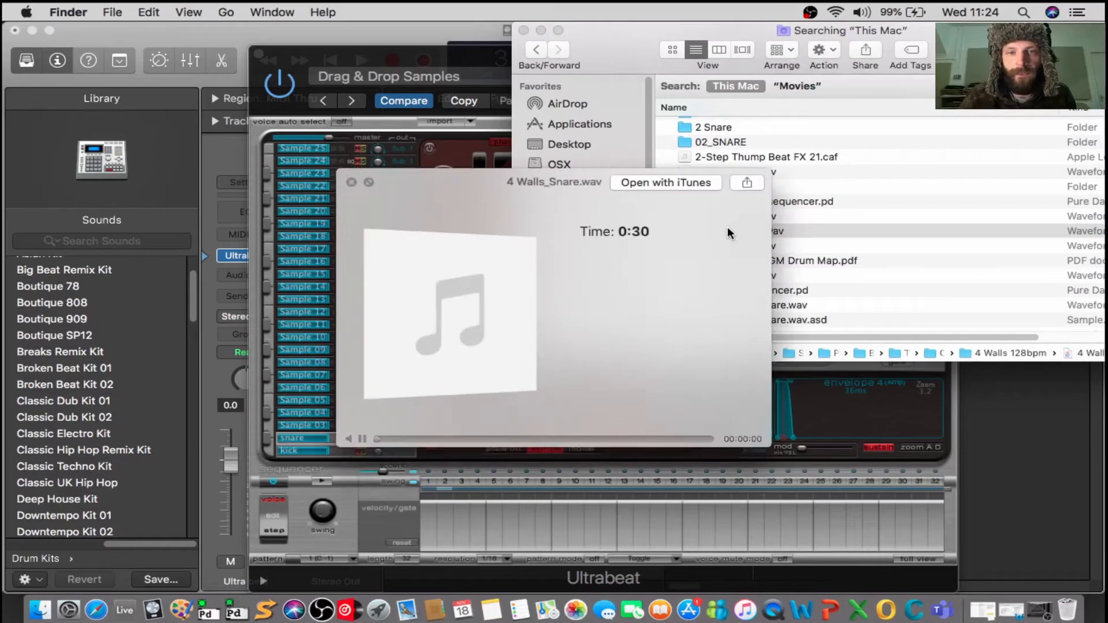
{"action": "key", "text": "space"}
{"action": "scroll", "coordinate": [757, 301], "scroll_direction": "down", "scroll_amount": 5}
{"action": "scroll", "coordinate": [757, 302], "scroll_direction": "up", "scroll_amount": 3}
{"action": "scroll", "coordinate": [756, 301], "scroll_direction": "up", "scroll_amount": 1}
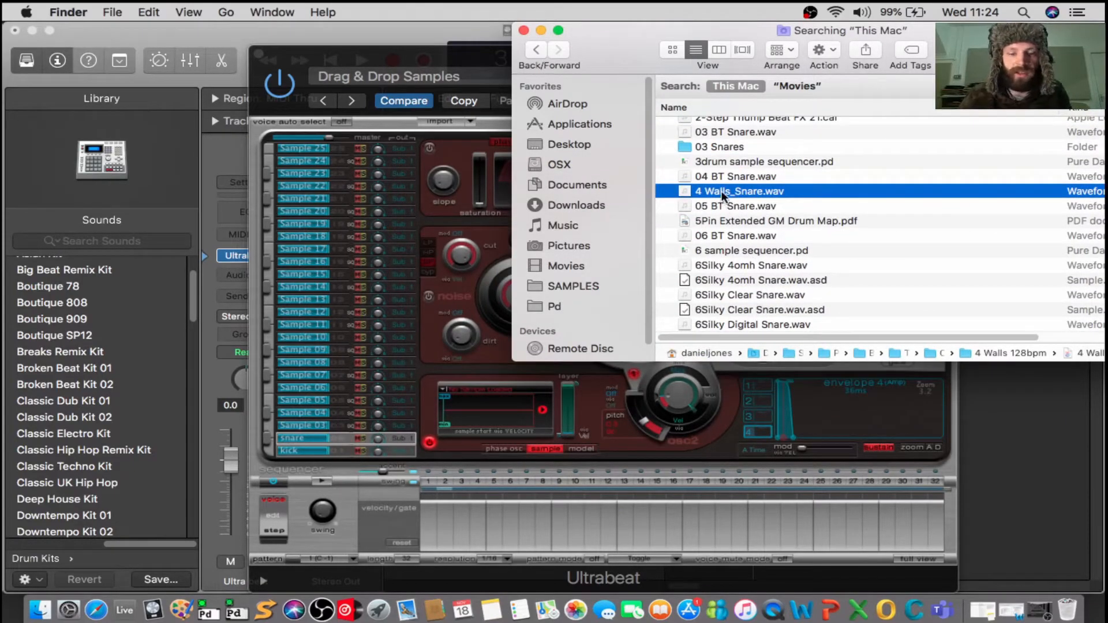
{"action": "key", "text": "space"}
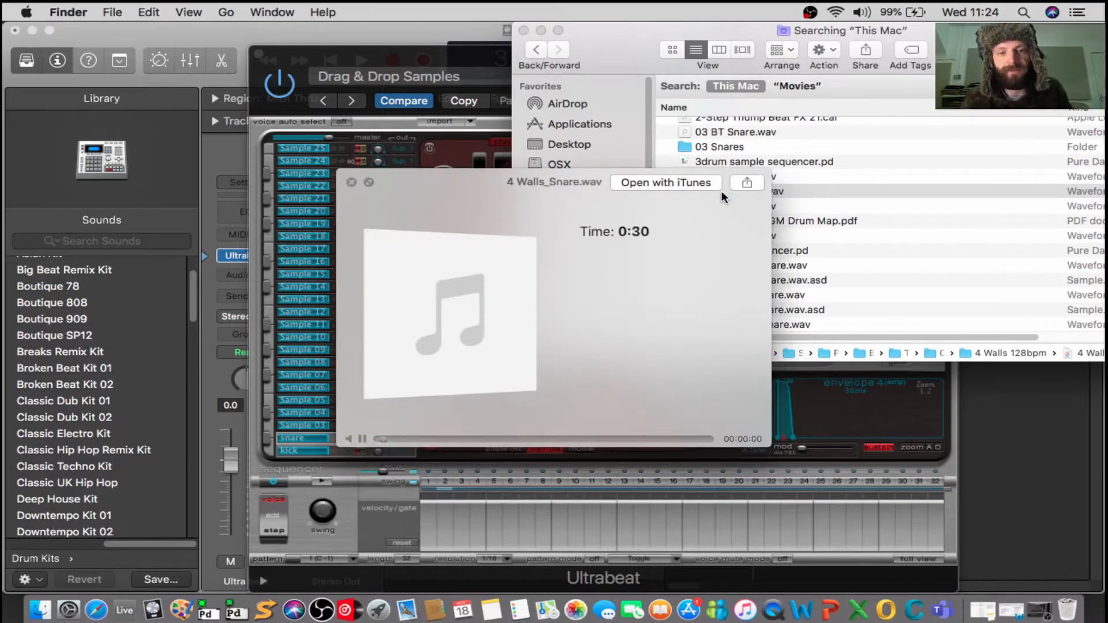
{"action": "key", "text": "space"}
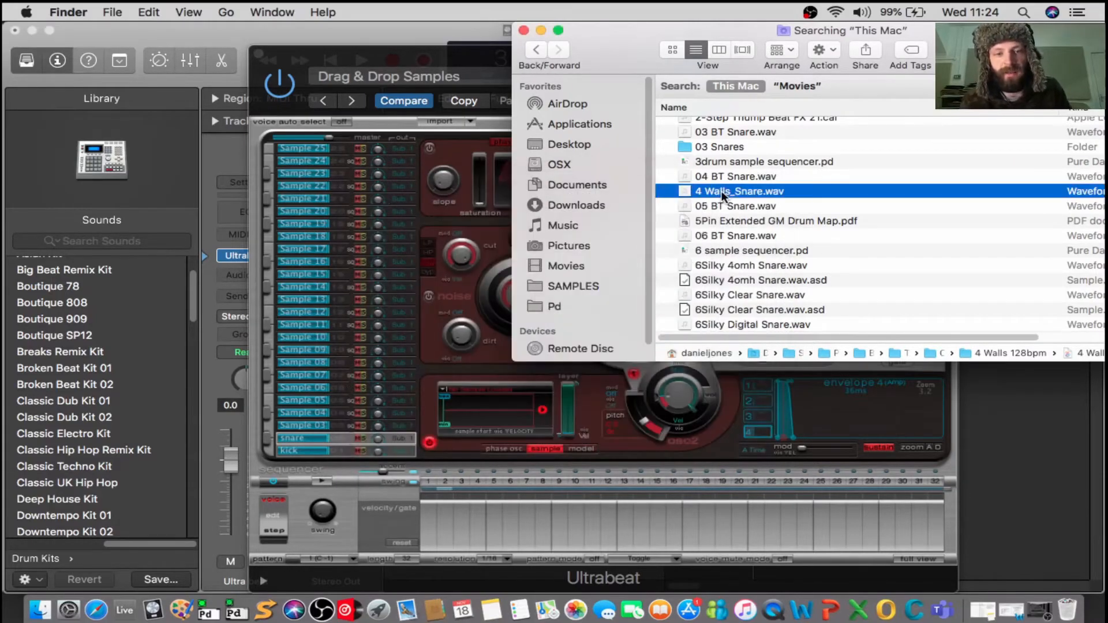
Find 07 BT Snare.wav among the snare search results and preview it.
{"action": "scroll", "coordinate": [776, 234], "scroll_direction": "down", "scroll_amount": 3}
{"action": "scroll", "coordinate": [776, 233], "scroll_direction": "down", "scroll_amount": 5}
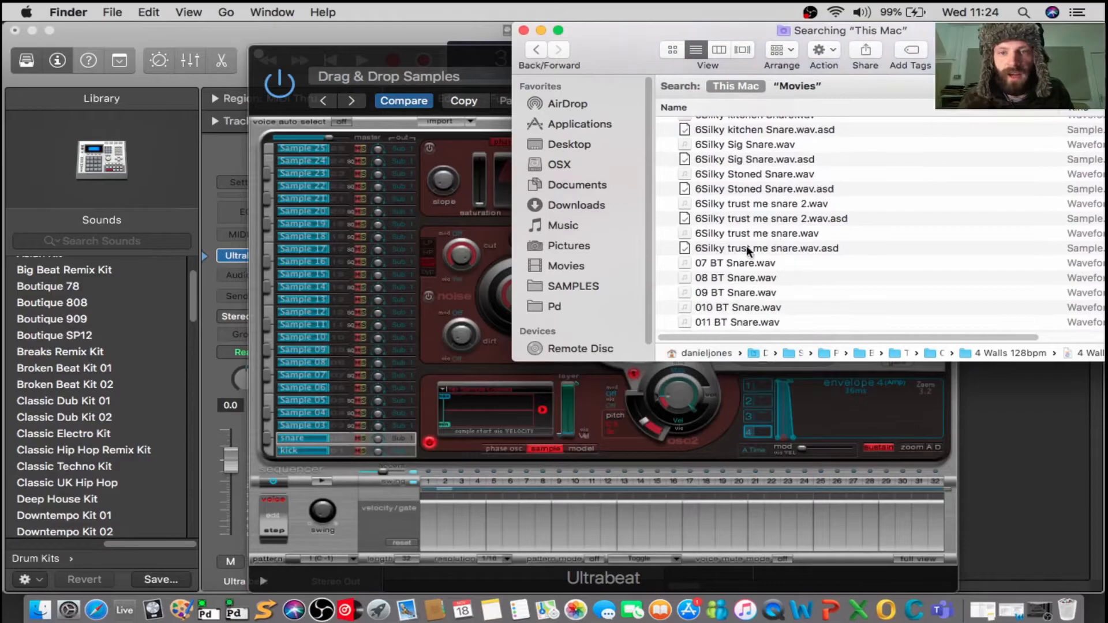
{"action": "left_click", "coordinate": [719, 265]}
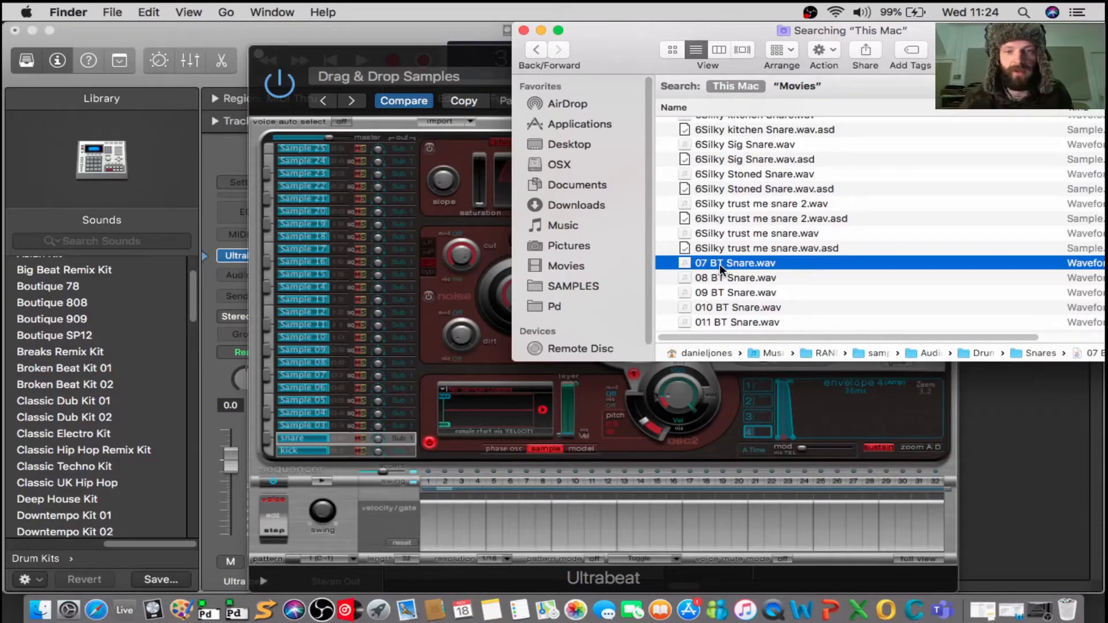
{"action": "key", "text": "space"}
{"action": "left_click", "coordinate": [737, 264]}
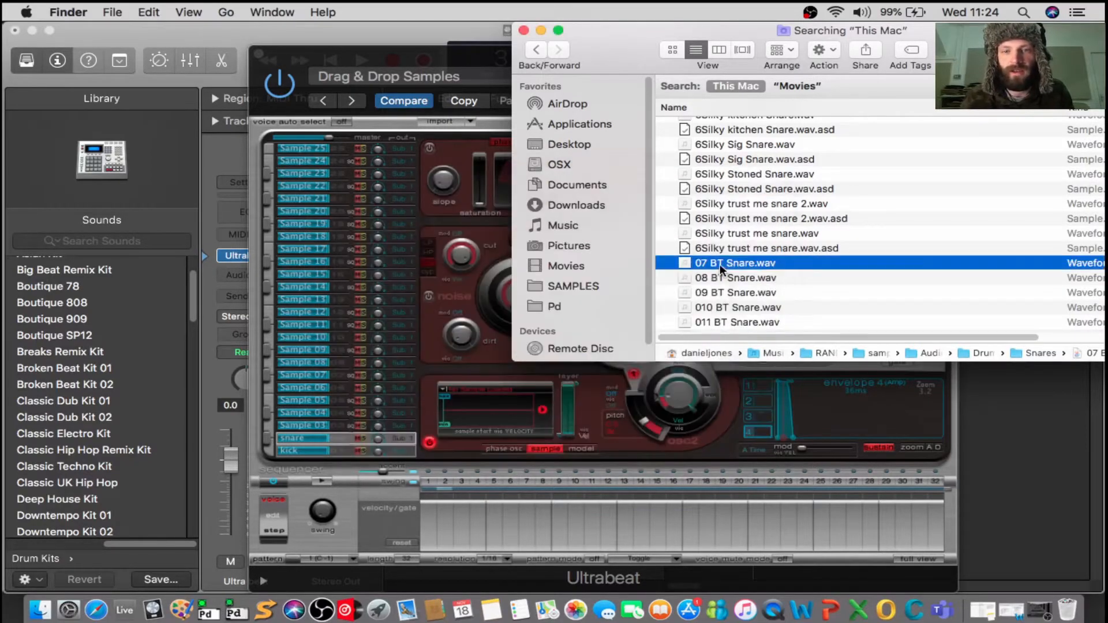
Load 07 BT Snare.wav from Finder into the snare voice's oscillator 2 sample display and audition the kit.
{"action": "left_click_drag", "start_coordinate": [714, 261], "coordinate": [500, 414]}
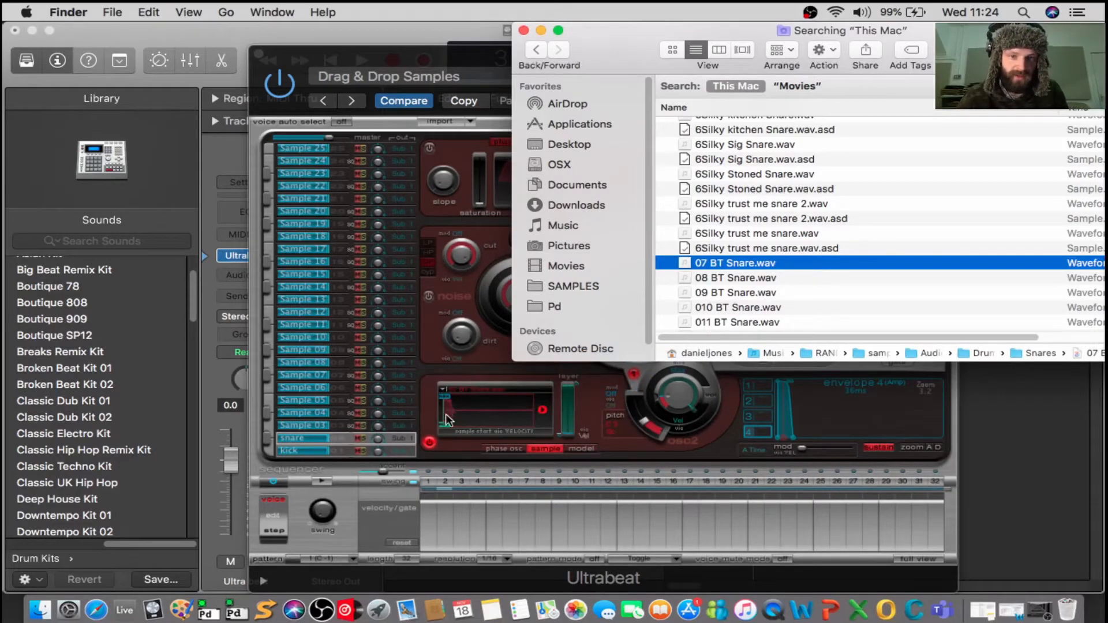
{"action": "left_click", "coordinate": [271, 450]}
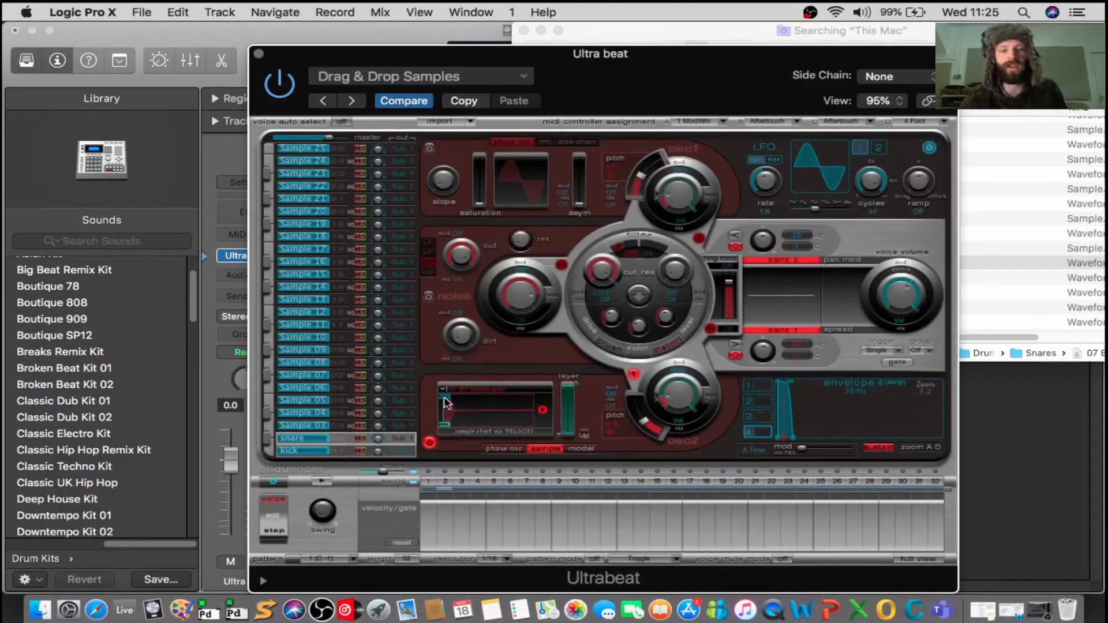
{"action": "left_click", "coordinate": [310, 393]}
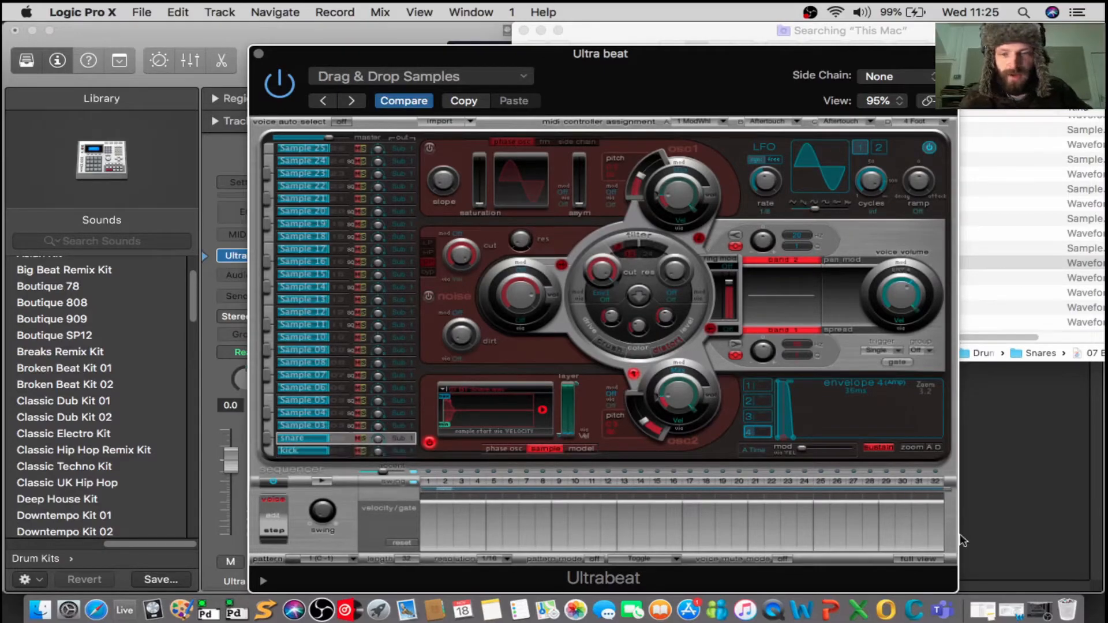
Show the full sequencer grid and program kick hits on steps 1, 5, 9, 13, 17, 21, 25 and 29.
{"action": "left_click", "coordinate": [926, 560]}
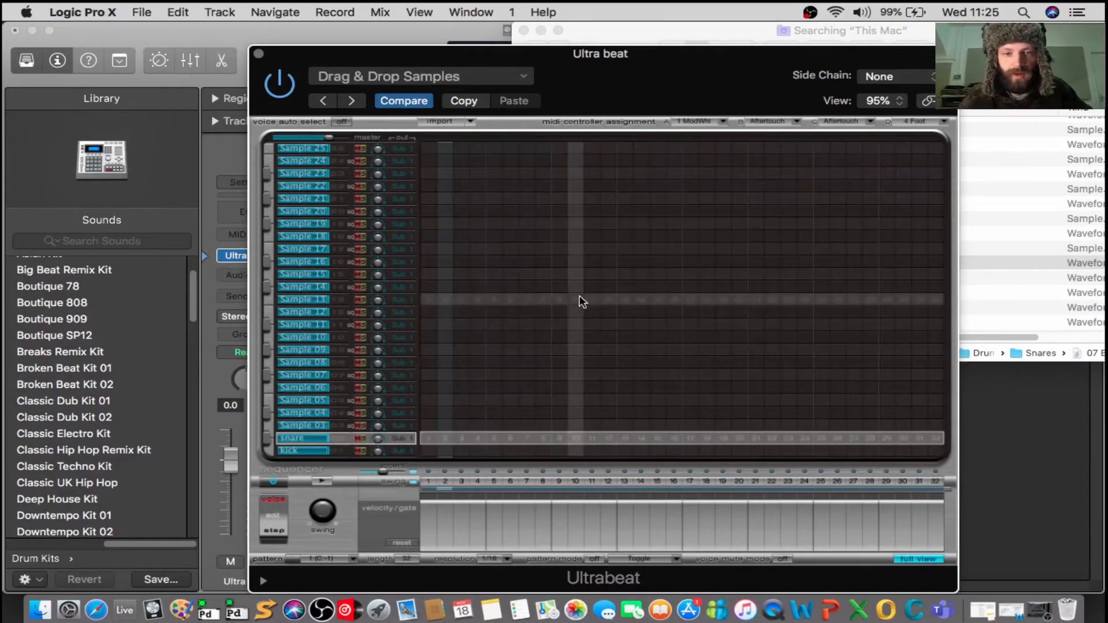
{"action": "left_click", "coordinate": [428, 451]}
{"action": "left_click", "coordinate": [494, 450]}
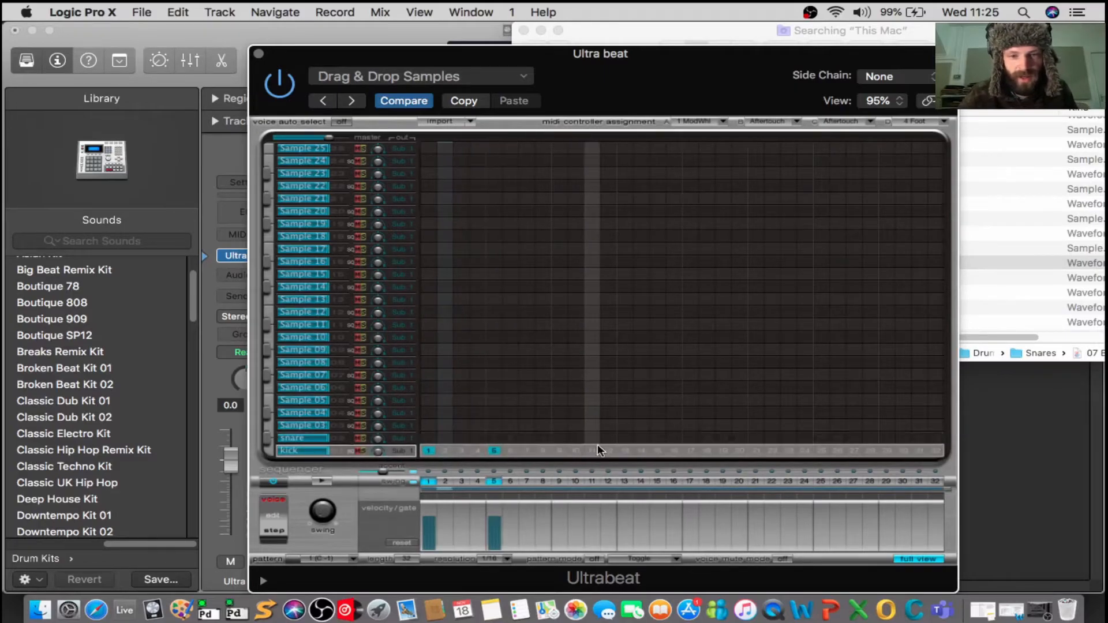
{"action": "left_click", "coordinate": [560, 451]}
{"action": "left_click", "coordinate": [625, 451]}
{"action": "left_click", "coordinate": [691, 451]}
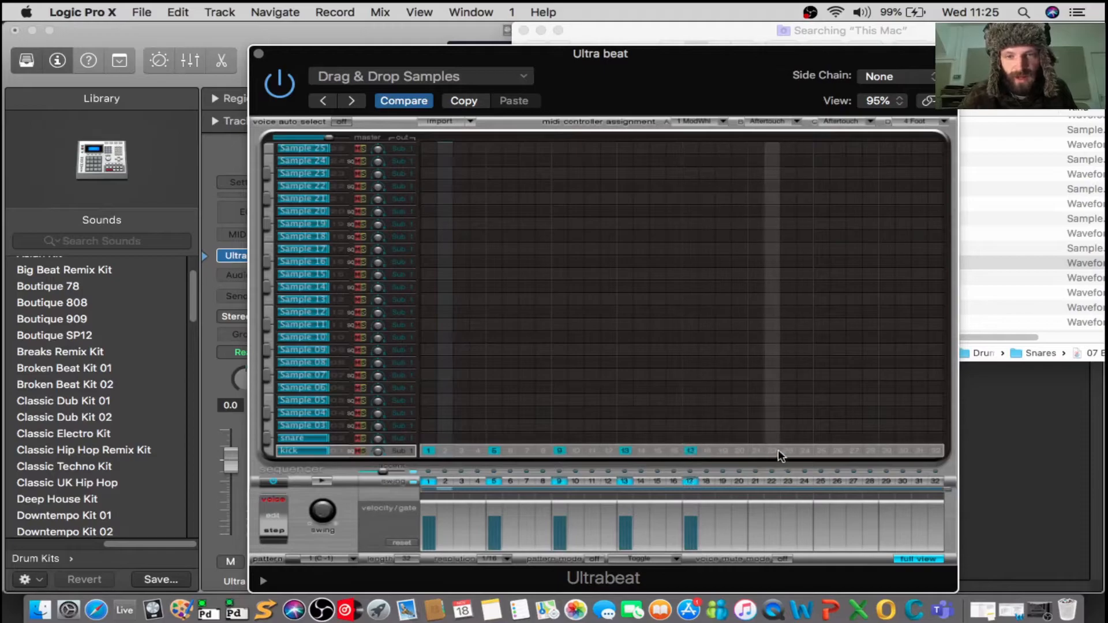
{"action": "left_click", "coordinate": [756, 451]}
{"action": "left_click", "coordinate": [821, 450]}
{"action": "left_click", "coordinate": [887, 450]}
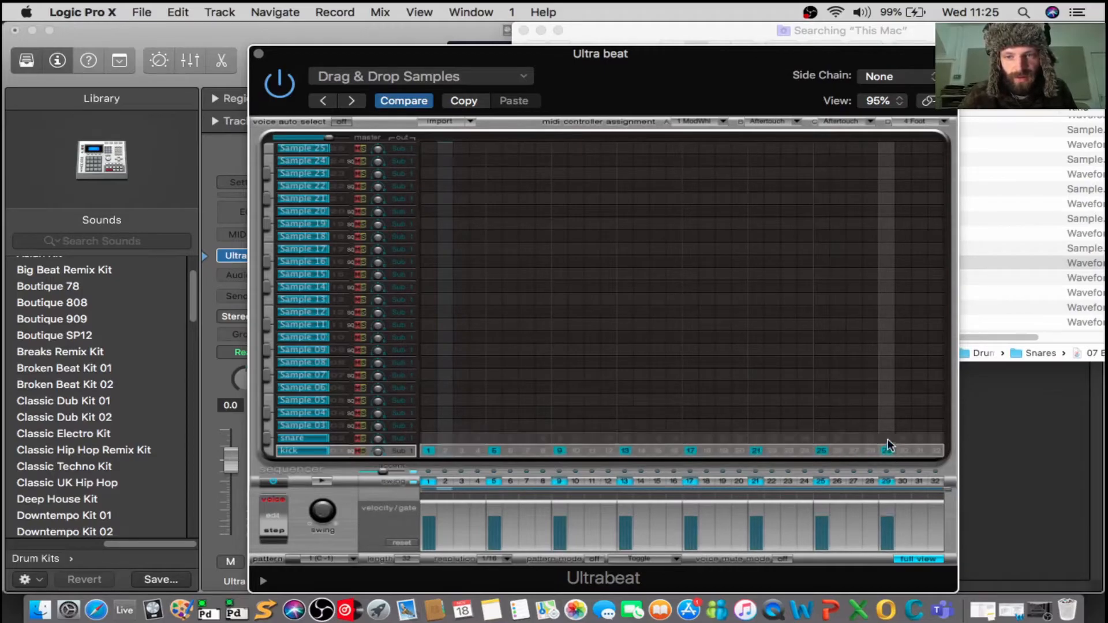
Program snare hits on steps 5, 13, 21, 27, 29 and 31 and play the pattern back.
{"action": "left_click", "coordinate": [494, 438]}
{"action": "left_click", "coordinate": [625, 438]}
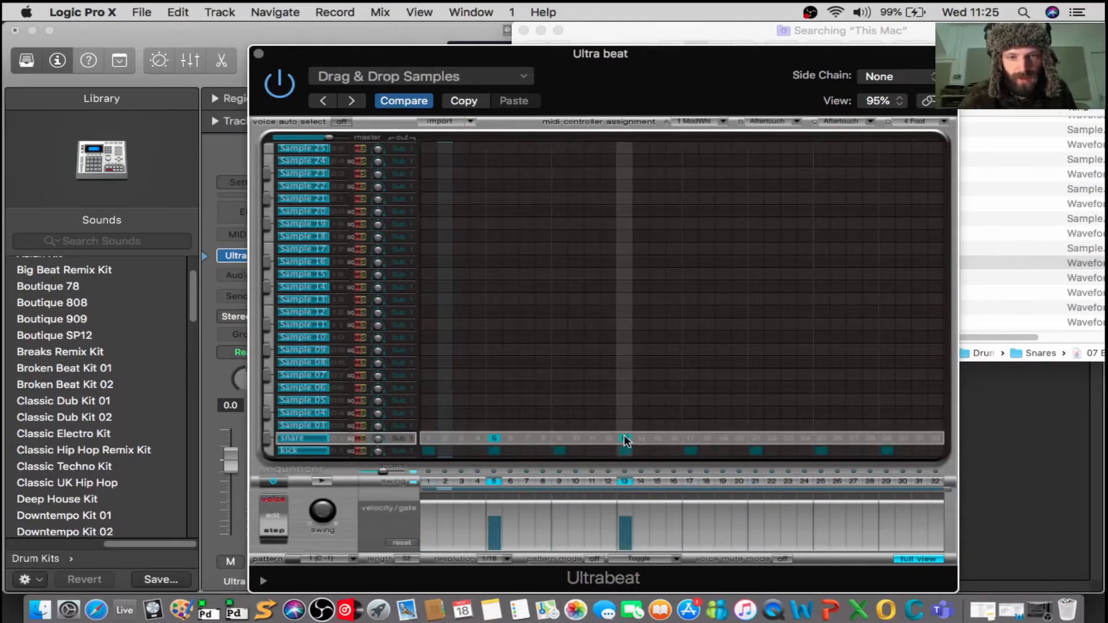
{"action": "left_click", "coordinate": [756, 438]}
{"action": "left_click", "coordinate": [887, 438]}
{"action": "key", "text": "space"}
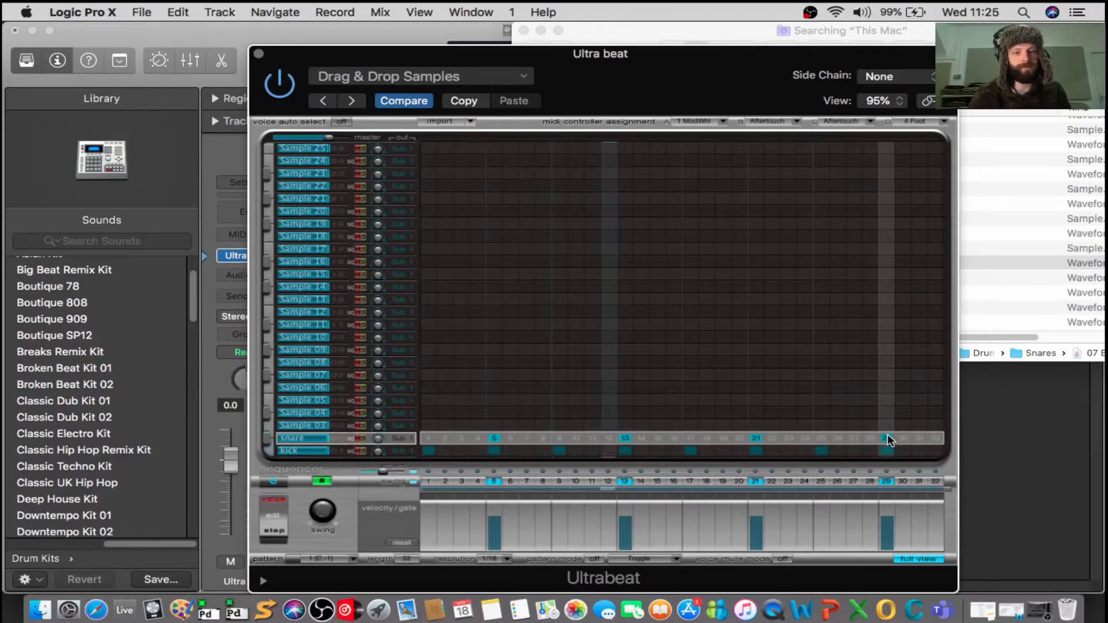
{"action": "left_click", "coordinate": [854, 439]}
{"action": "left_click", "coordinate": [920, 439]}
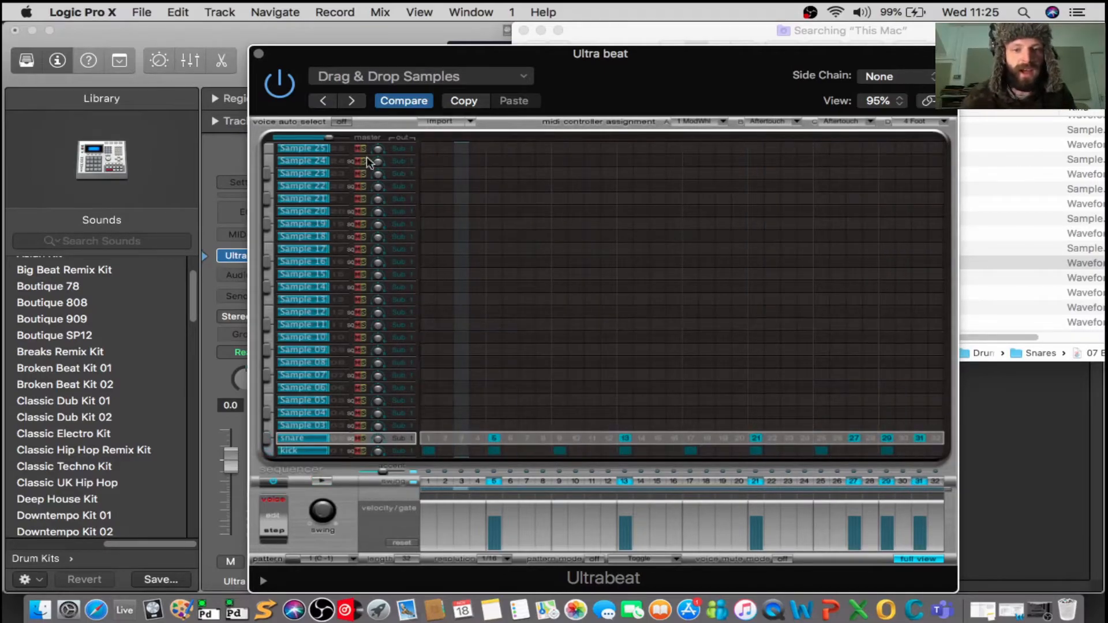
Hide the Library and move the Ultrabeat window aside to expose the Ultra beat track.
{"action": "left_click_drag", "start_coordinate": [295, 56], "coordinate": [175, 72]}
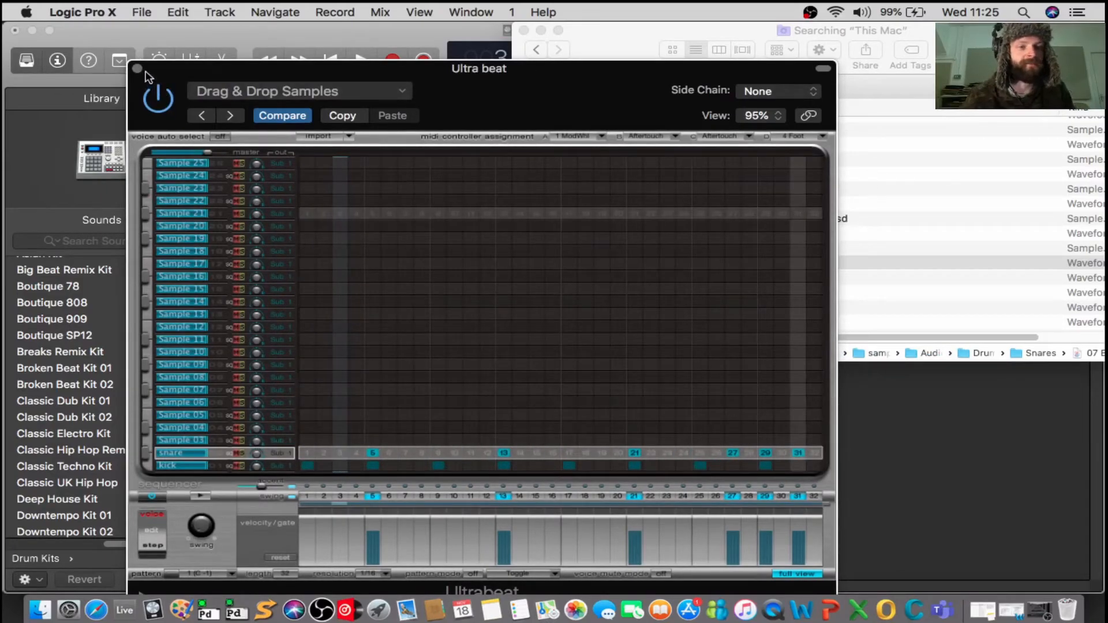
{"action": "left_click_drag", "start_coordinate": [165, 68], "coordinate": [379, 53]}
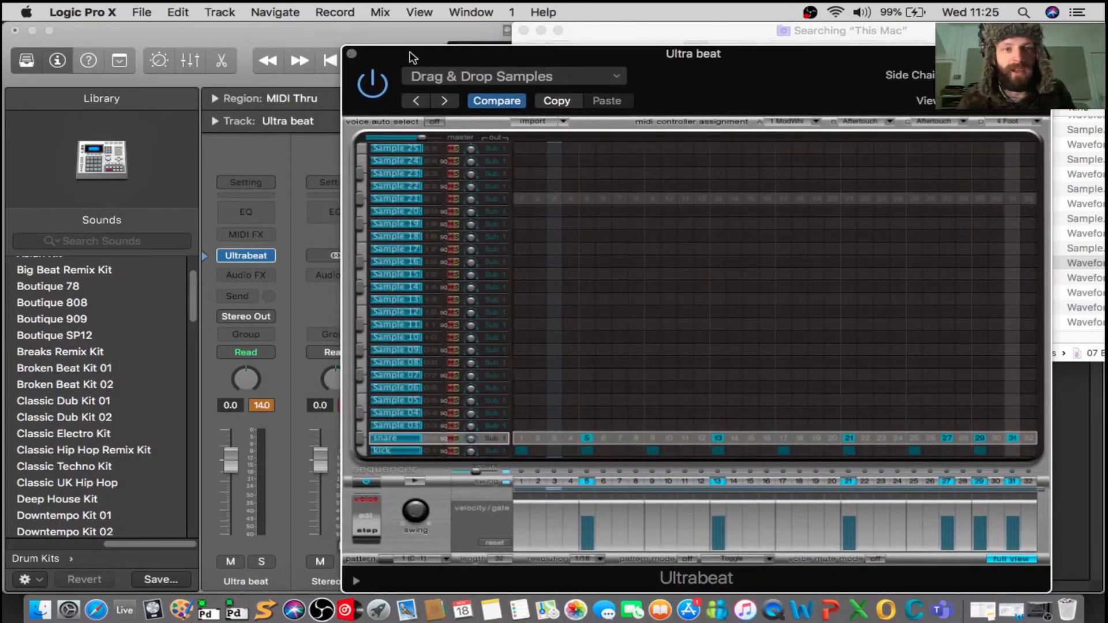
{"action": "left_click_drag", "start_coordinate": [414, 54], "coordinate": [359, 54]}
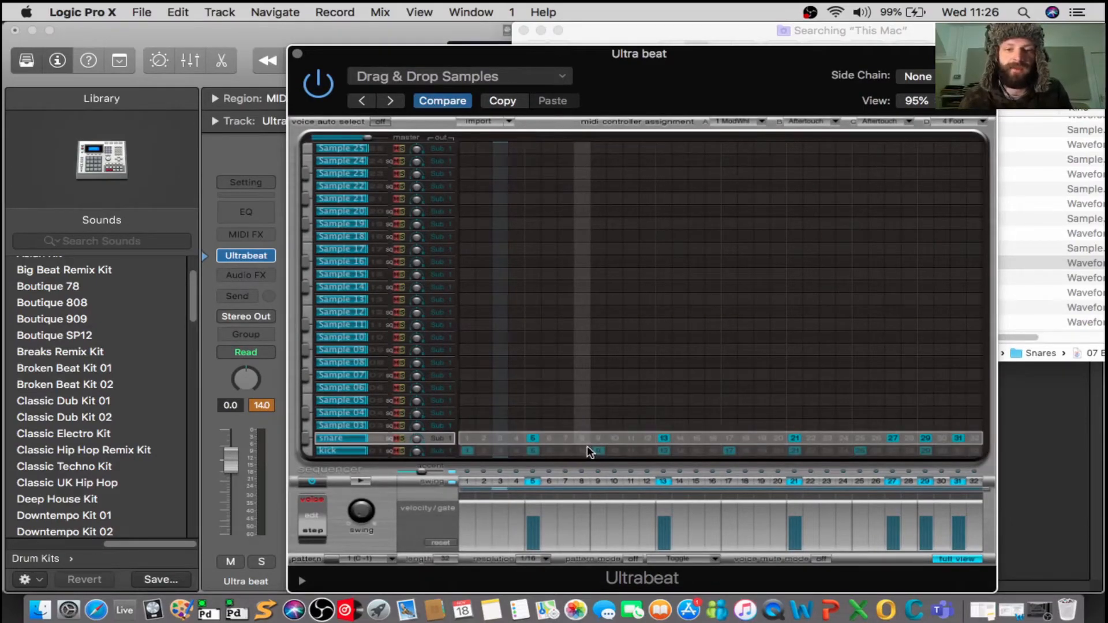
{"action": "left_click_drag", "start_coordinate": [636, 74], "coordinate": [639, 210]}
{"action": "left_click", "coordinate": [540, 30]}
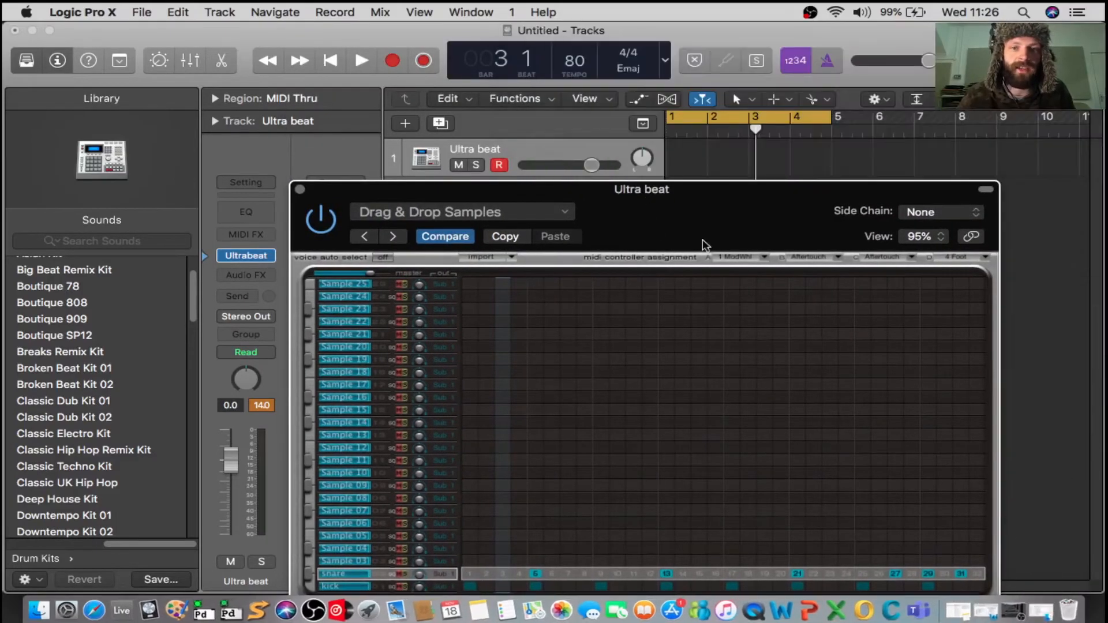
{"action": "left_click_drag", "start_coordinate": [742, 193], "coordinate": [744, 271]}
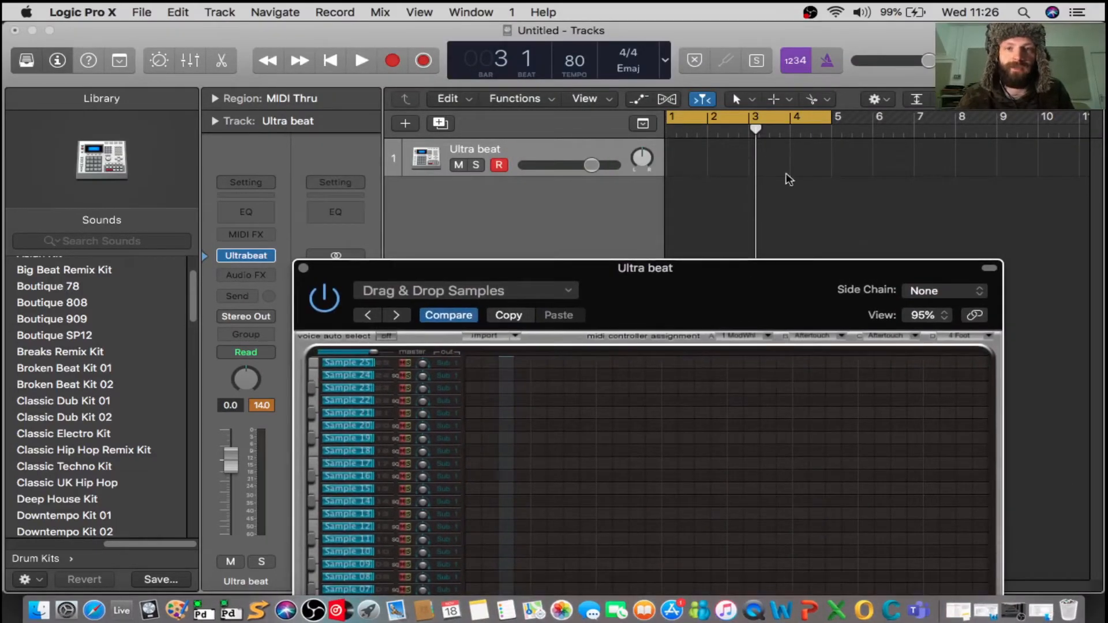
{"action": "left_click_drag", "start_coordinate": [707, 269], "coordinate": [839, 55]}
{"action": "left_click_drag", "start_coordinate": [728, 58], "coordinate": [820, 69]}
{"action": "left_click", "coordinate": [24, 62]}
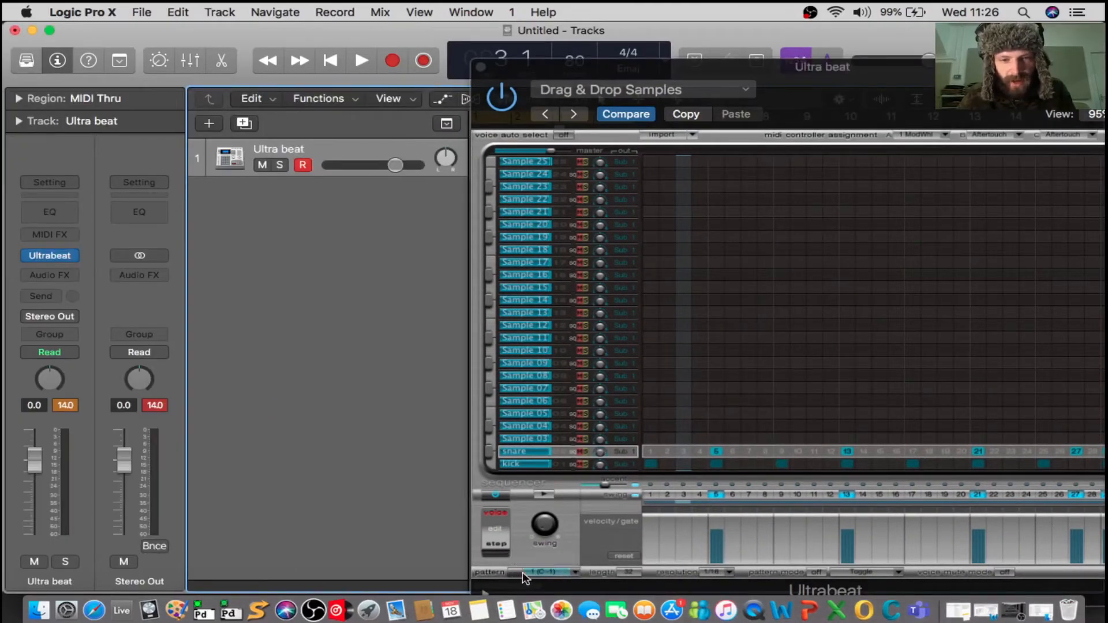
Place sequencer pattern 1 (C-1) as a region on the Ultra beat track at bar 1.
{"action": "left_click_drag", "start_coordinate": [926, 59], "coordinate": [922, 24]}
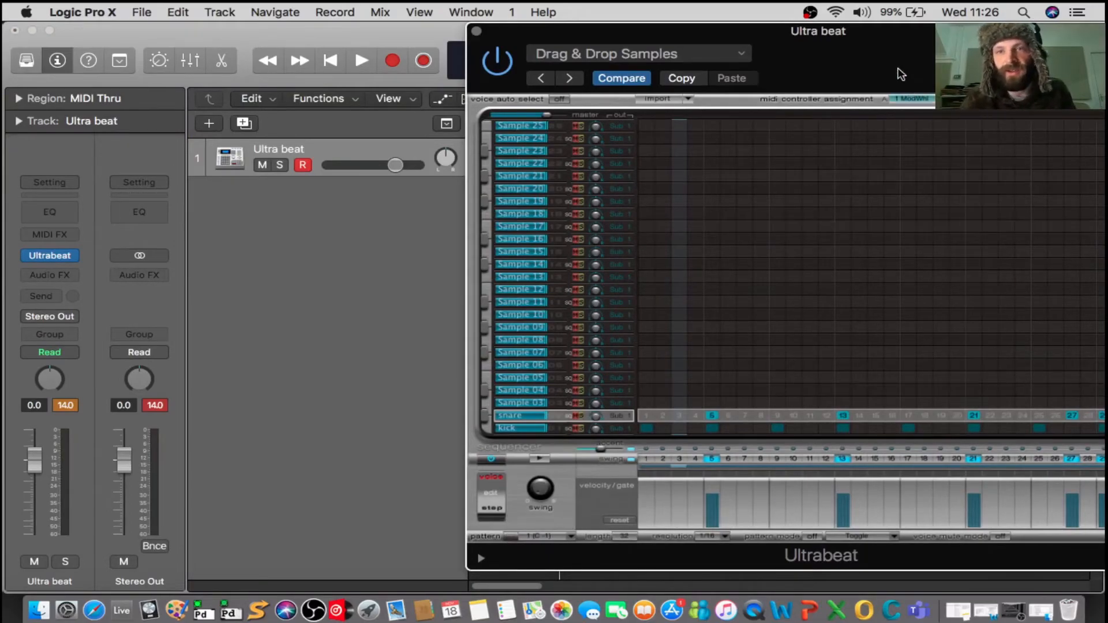
{"action": "left_click_drag", "start_coordinate": [883, 35], "coordinate": [1005, 106]}
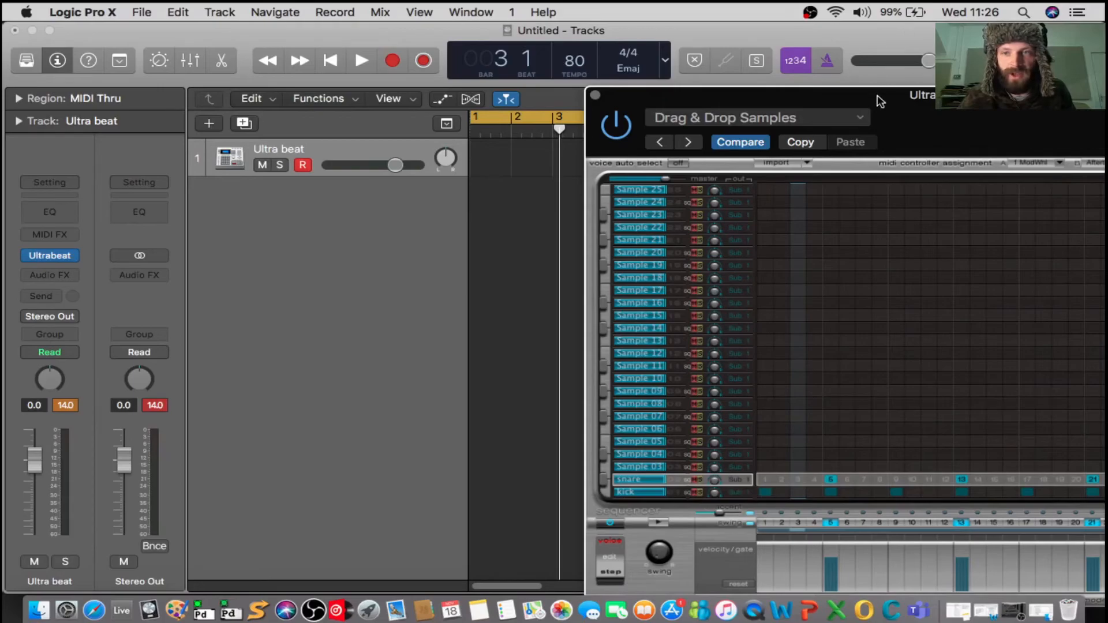
{"action": "left_click_drag", "start_coordinate": [880, 101], "coordinate": [905, 42]}
{"action": "left_click_drag", "start_coordinate": [667, 538], "coordinate": [484, 165]}
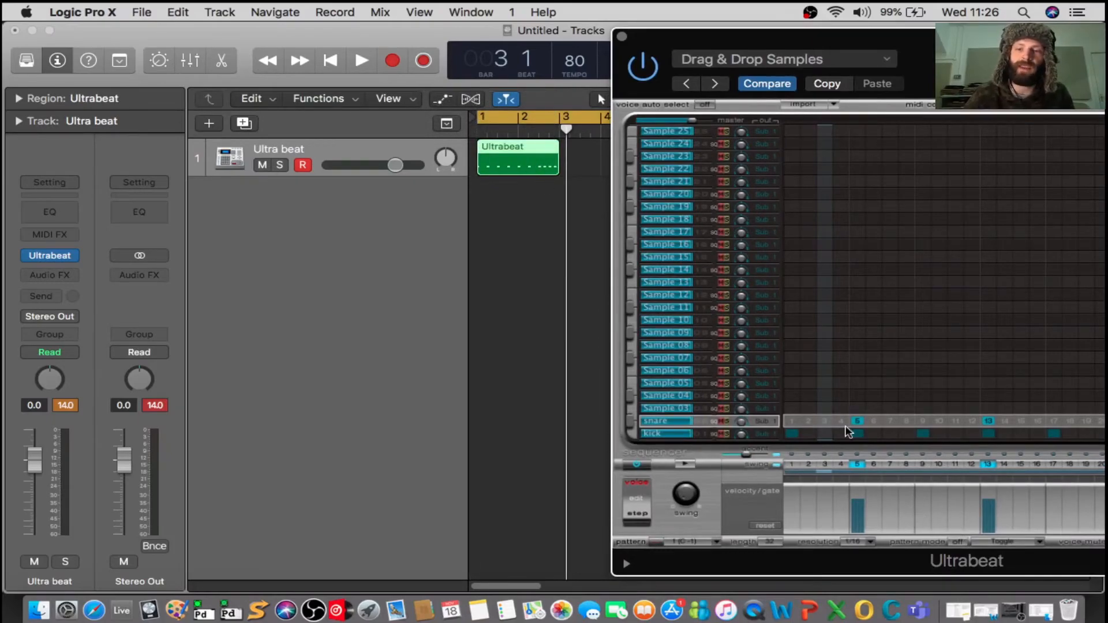
Turn off the cycle range and play from bar 4, past the Ultrabeat region, with the Ultrabeat sequencer still on.
{"action": "left_click_drag", "start_coordinate": [725, 38], "coordinate": [865, 110]}
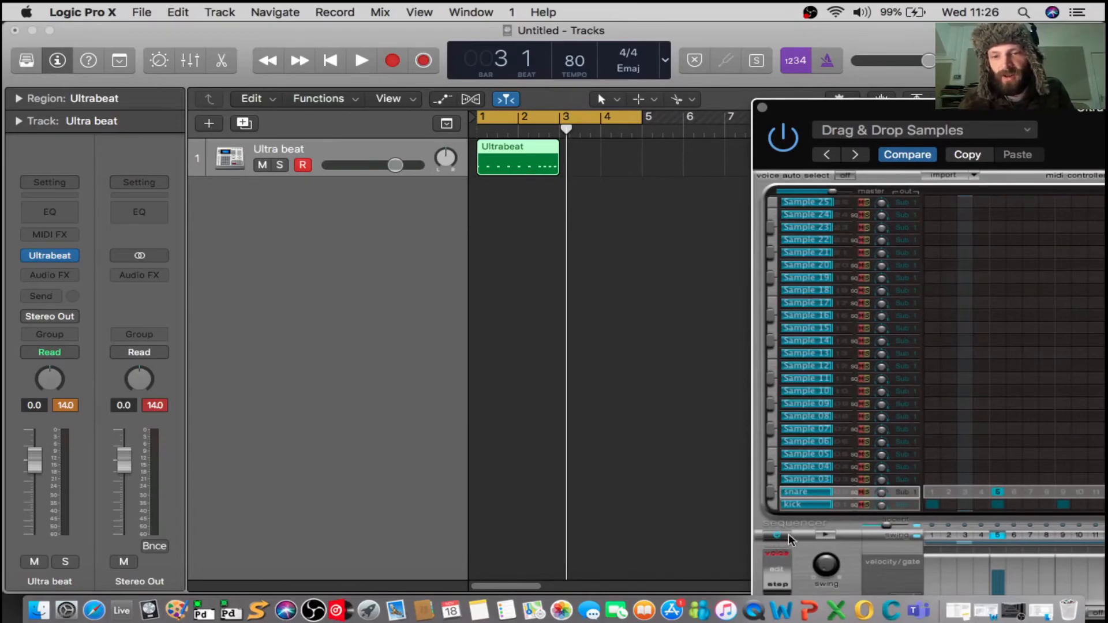
{"action": "left_click", "coordinate": [584, 124]}
{"action": "left_click", "coordinate": [590, 128]}
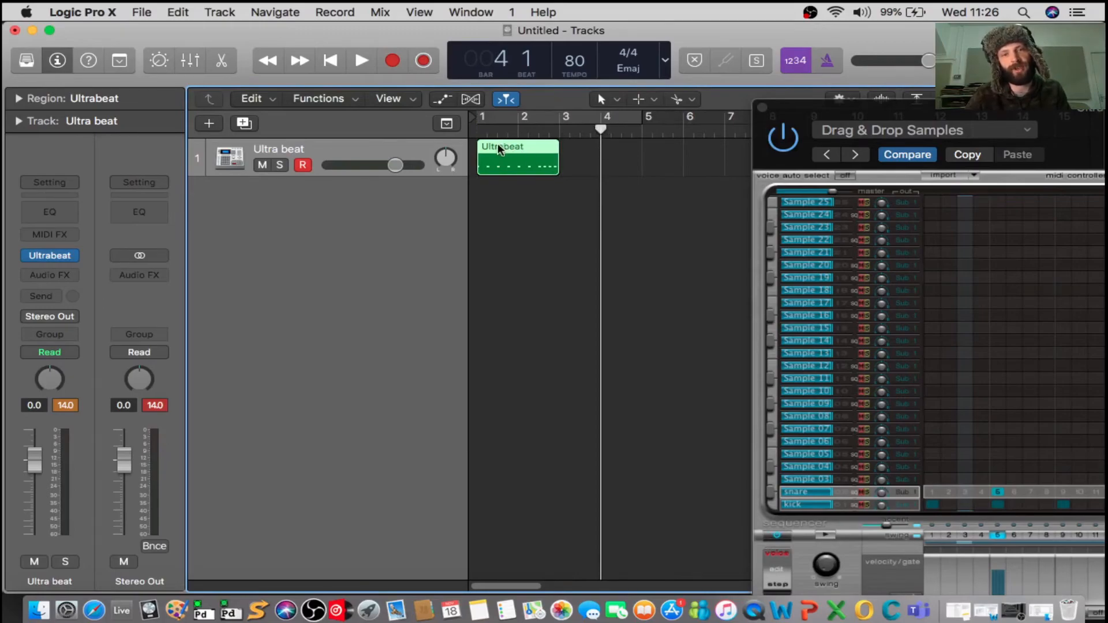
{"action": "key", "text": "space"}
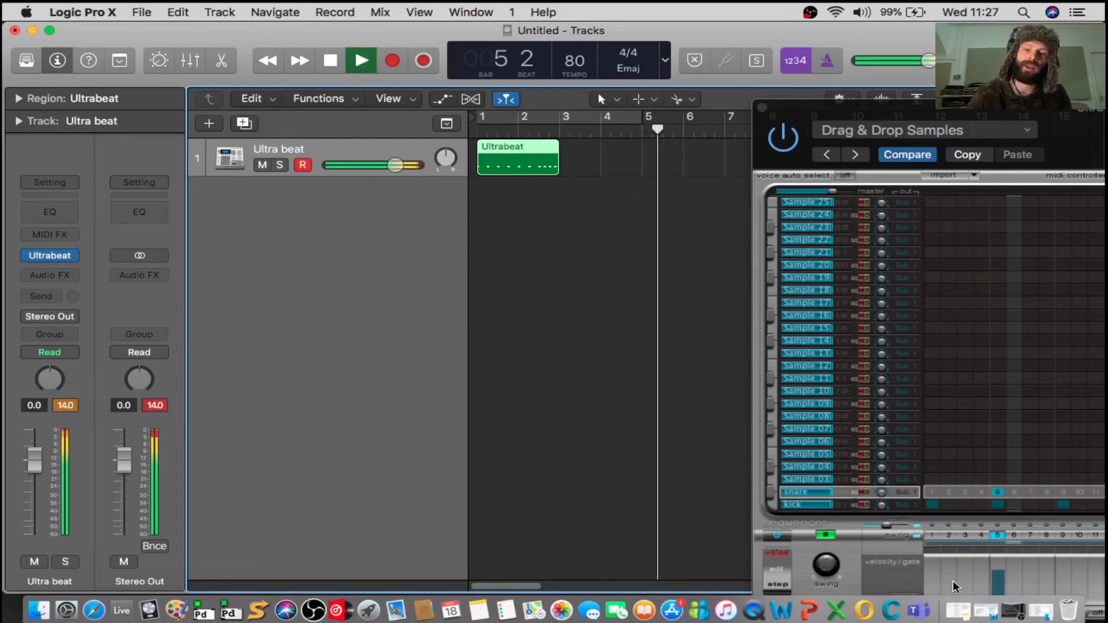
{"action": "key", "text": "space"}
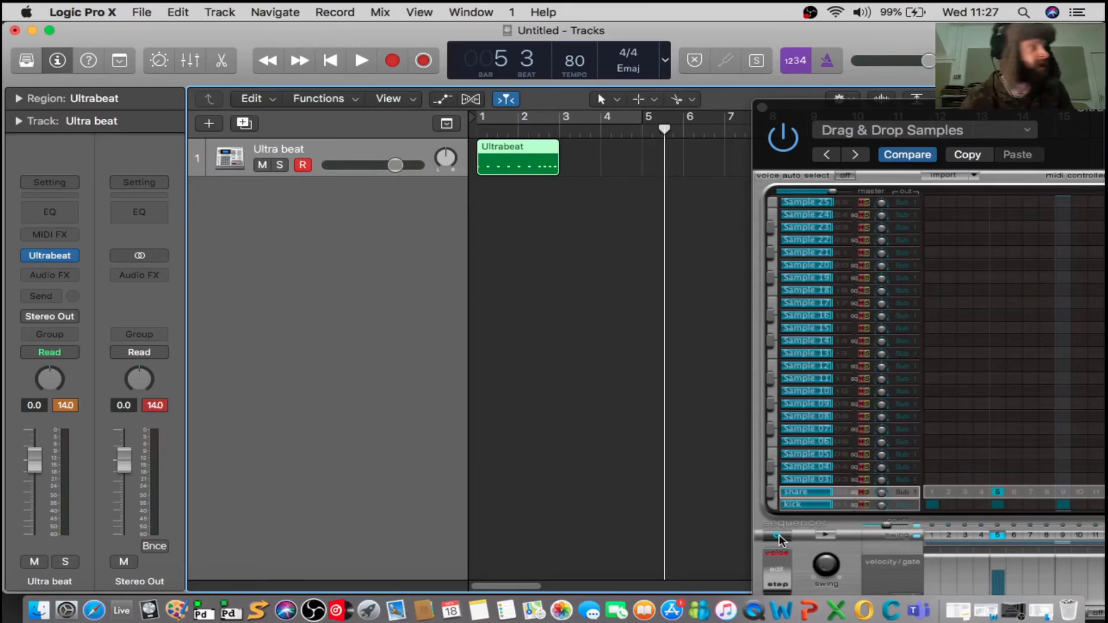
Turn off the Ultrabeat sequencer, cycle from bar 1 to bar 4, and play the track.
{"action": "left_click", "coordinate": [779, 537]}
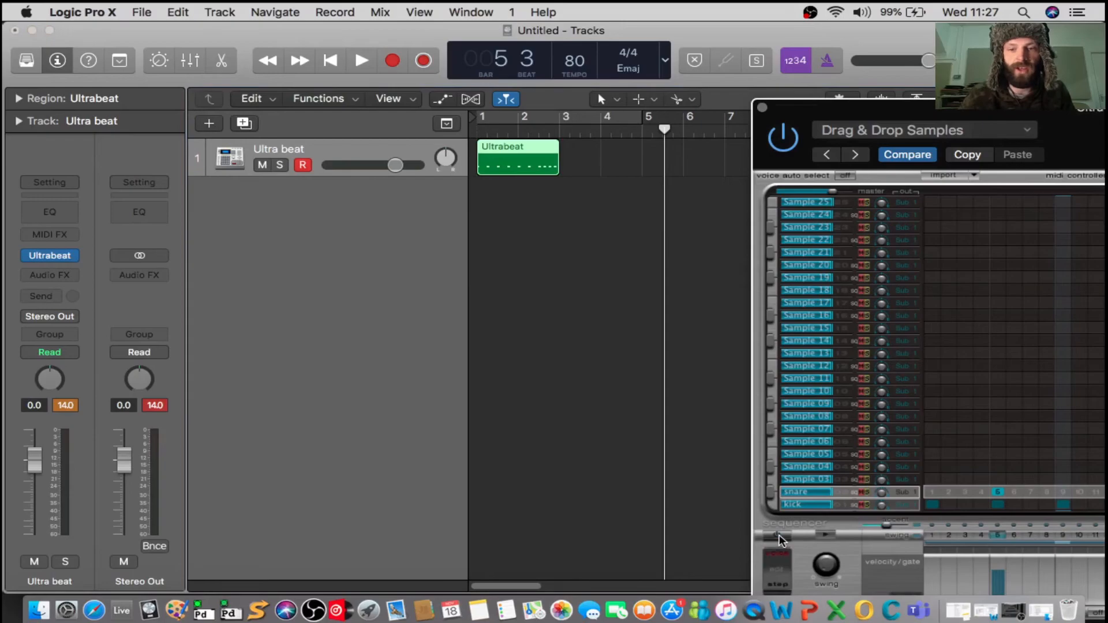
{"action": "left_click", "coordinate": [557, 122]}
{"action": "left_click_drag", "start_coordinate": [648, 118], "coordinate": [600, 122]}
{"action": "key", "text": "space"}
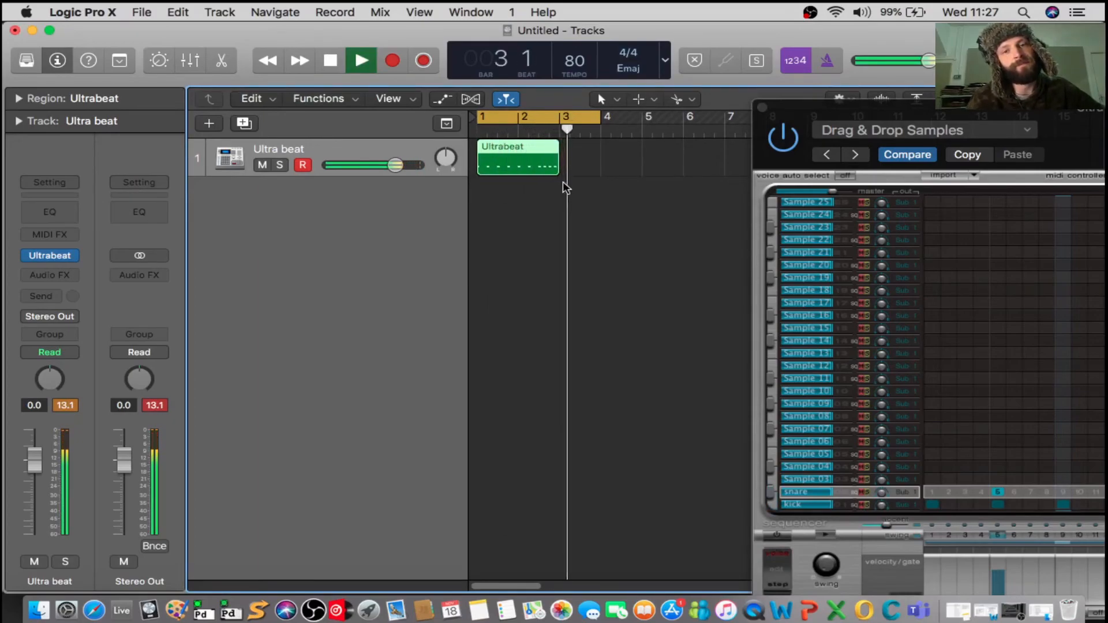
Stop playback, and switch the Ultrabeat sequencer on and back off.
{"action": "key", "text": "space"}
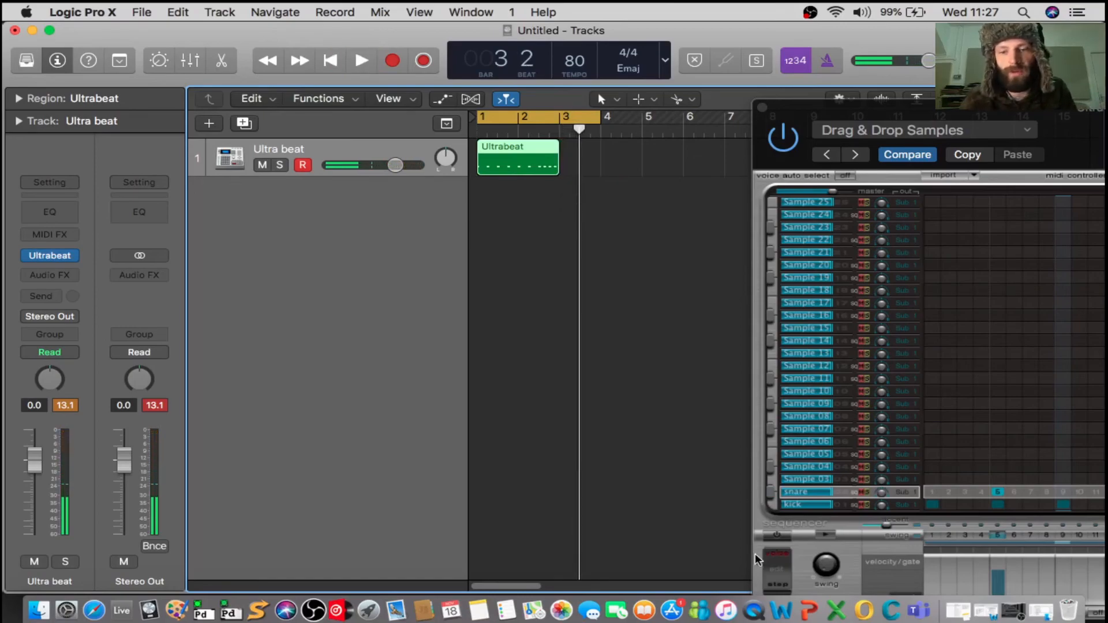
{"action": "left_click", "coordinate": [782, 536]}
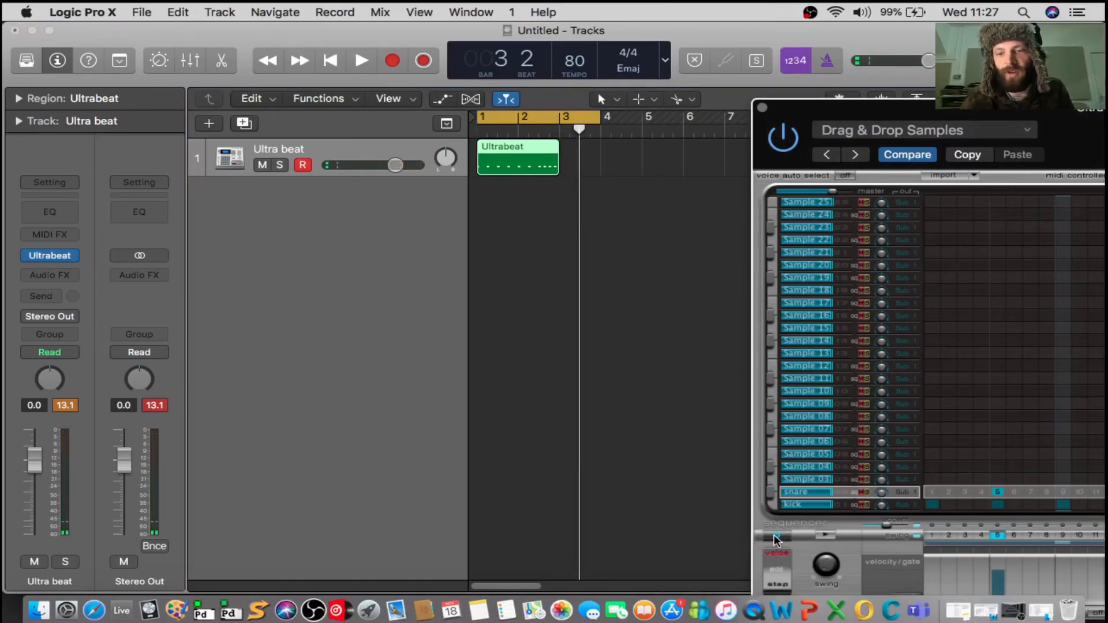
{"action": "left_click", "coordinate": [775, 538]}
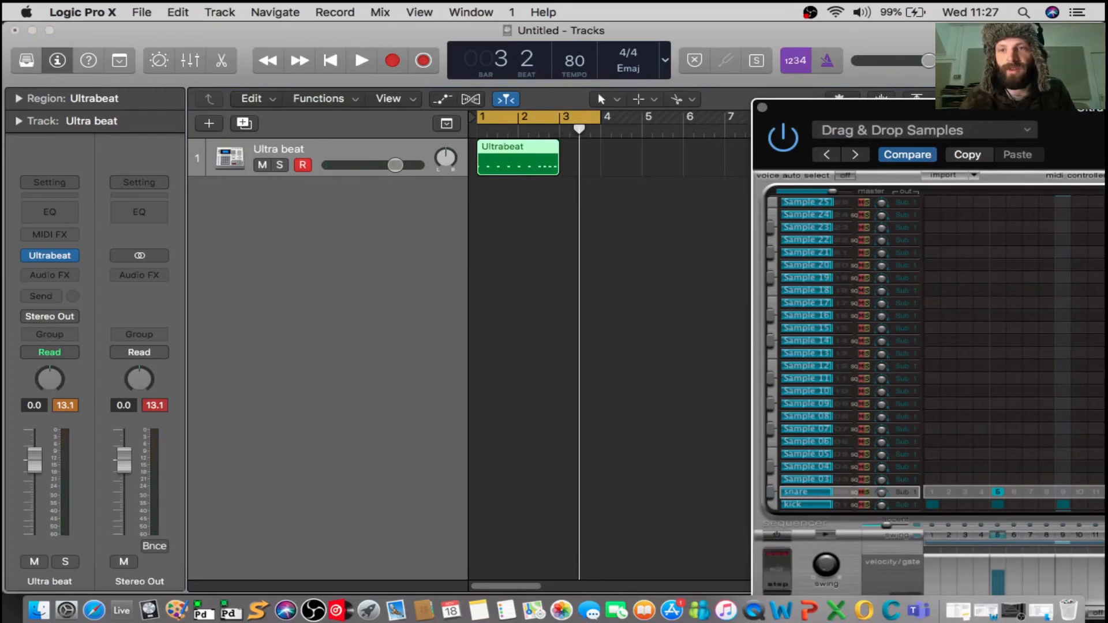
Bring the whole Ultrabeat window into view, add snare hits on steps 18, 22 and 24, and leave the sequencer's full view.
{"action": "left_click_drag", "start_coordinate": [1023, 113], "coordinate": [505, 28]}
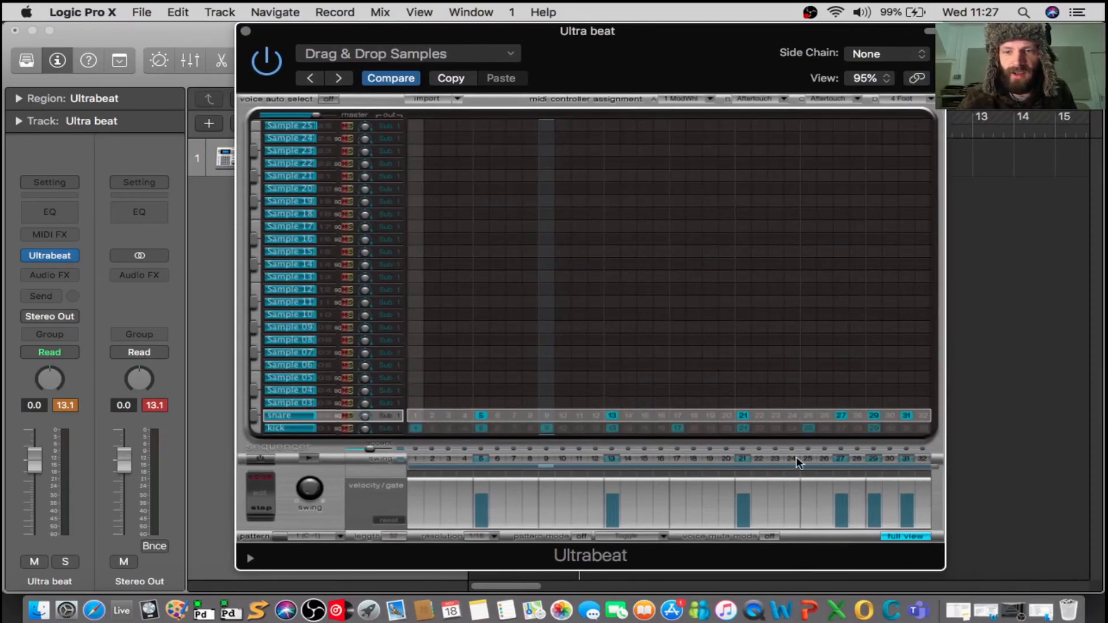
{"action": "left_click", "coordinate": [760, 458]}
{"action": "left_click", "coordinate": [789, 457]}
{"action": "left_click", "coordinate": [695, 458]}
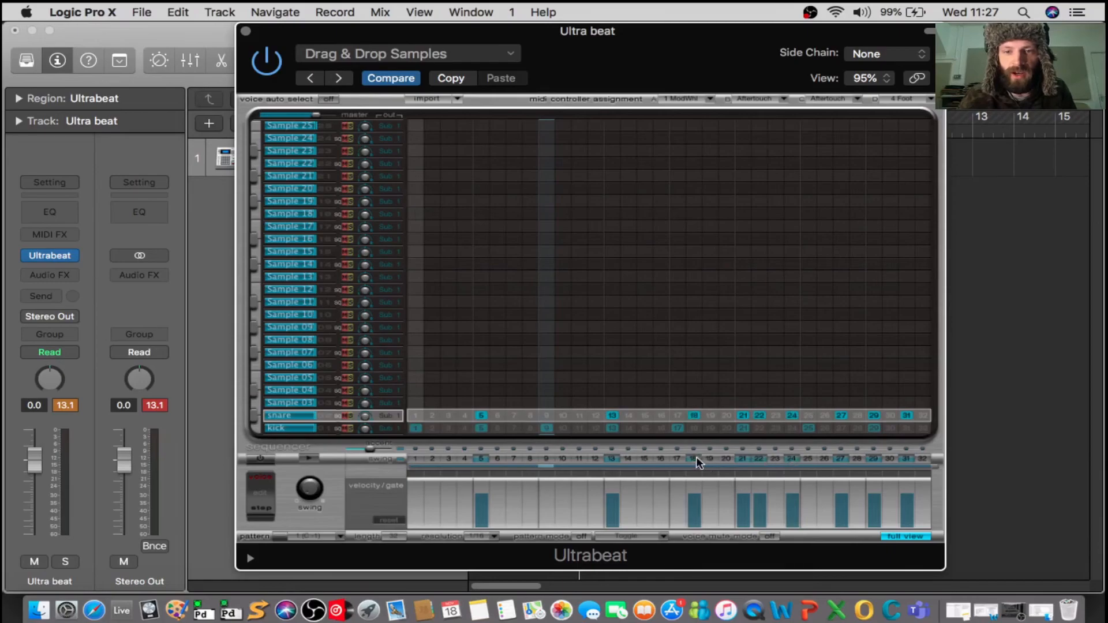
{"action": "left_click", "coordinate": [905, 537]}
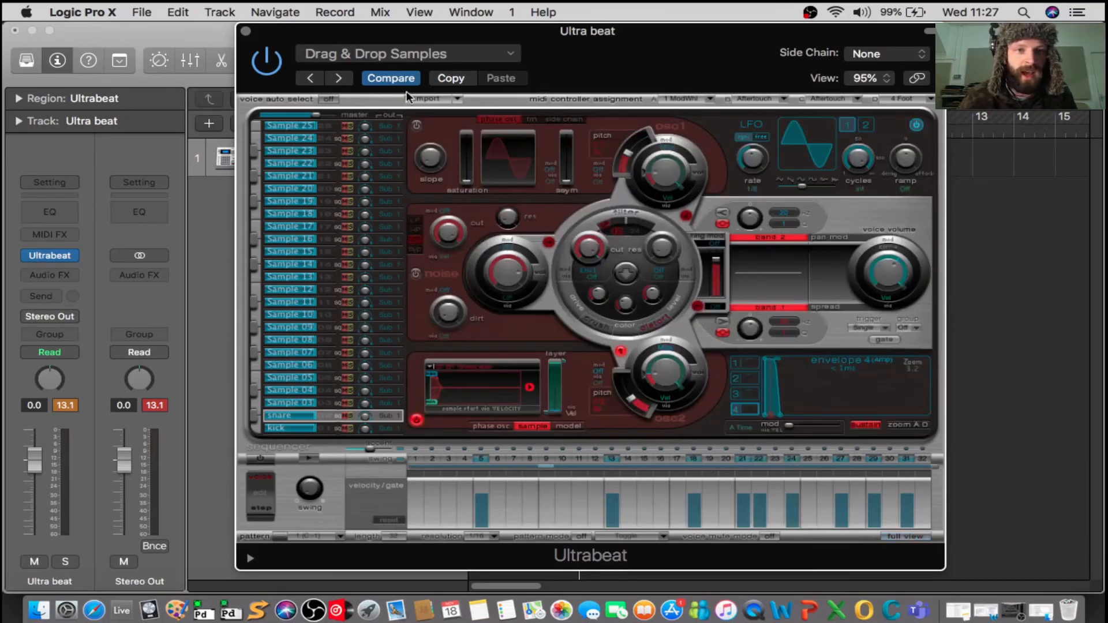
Look through Ultrabeat's Drum Kits presets without loading a different kit.
{"action": "left_click", "coordinate": [495, 55]}
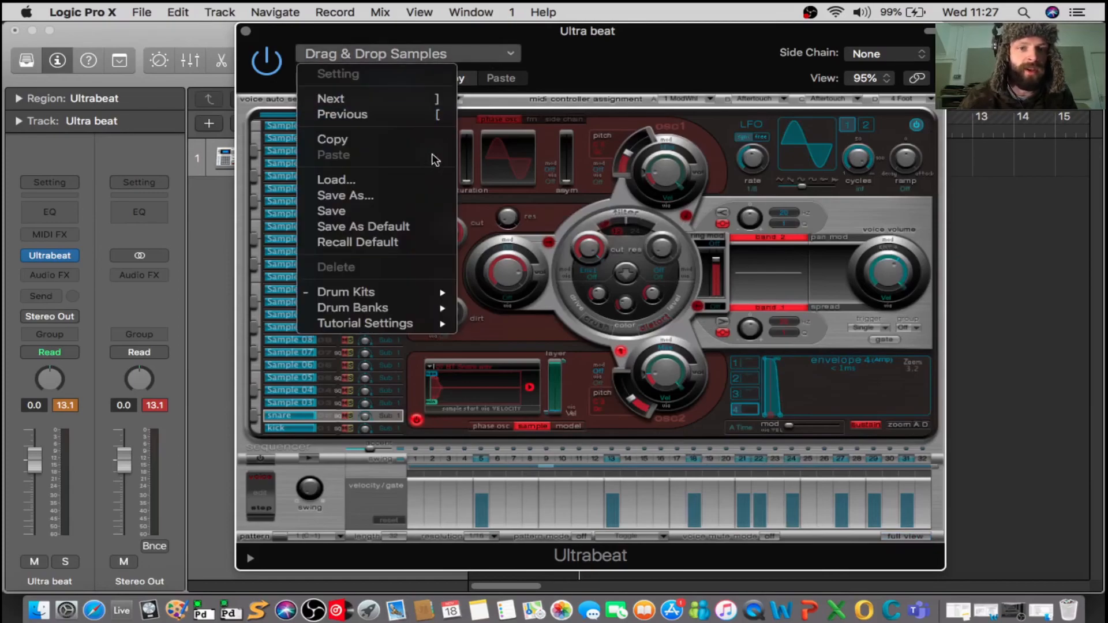
{"action": "mouse_move", "coordinate": [424, 291]}
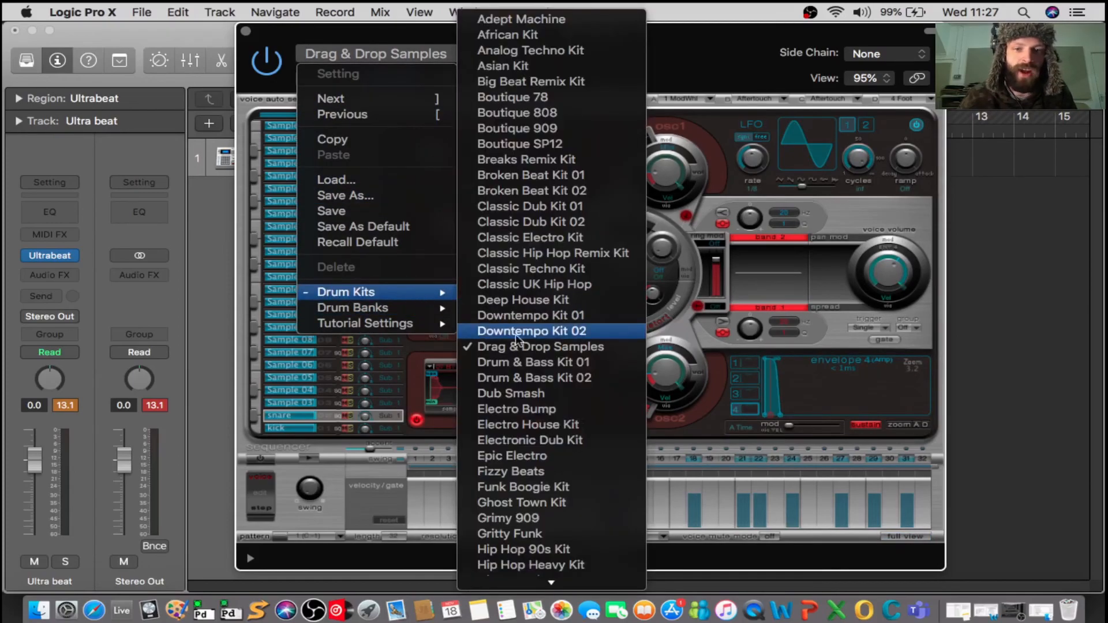
{"action": "left_click", "coordinate": [745, 37]}
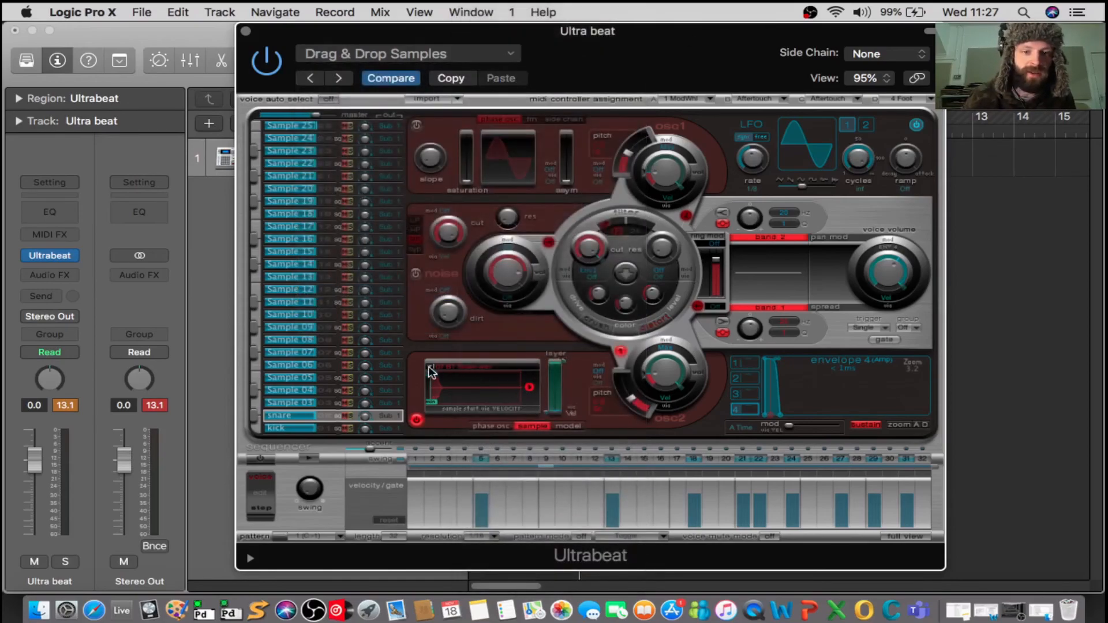
Go through the kick, snare, Sample 03 and Sample 04 voices, return to the kick, and close the Ultrabeat window.
{"action": "left_click", "coordinate": [331, 428]}
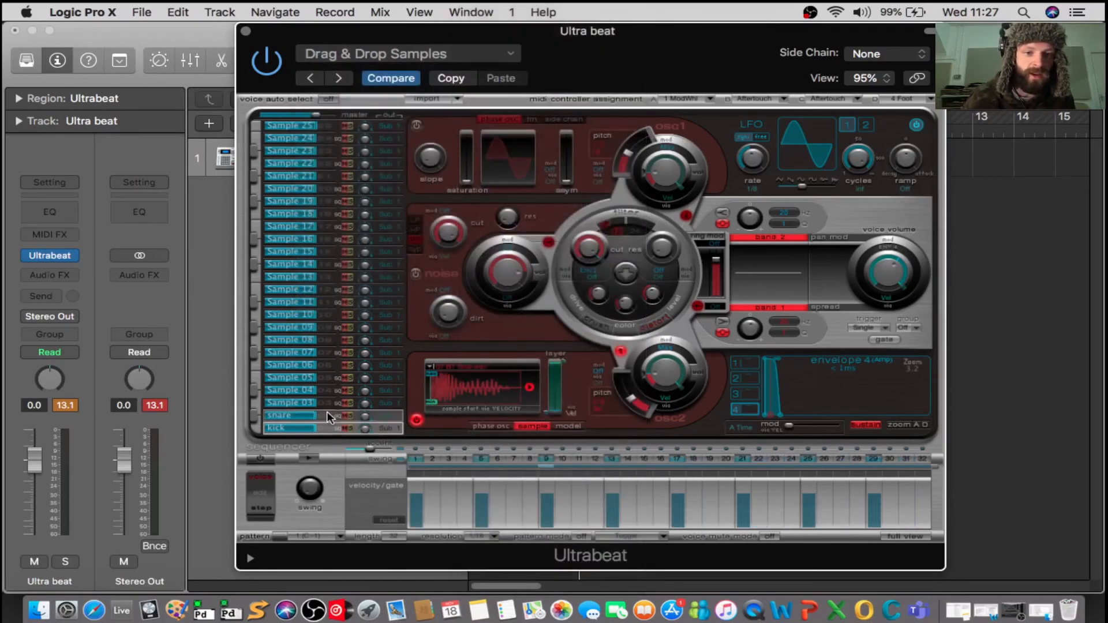
{"action": "left_click", "coordinate": [328, 414]}
{"action": "left_click", "coordinate": [327, 401]}
{"action": "left_click", "coordinate": [327, 390]}
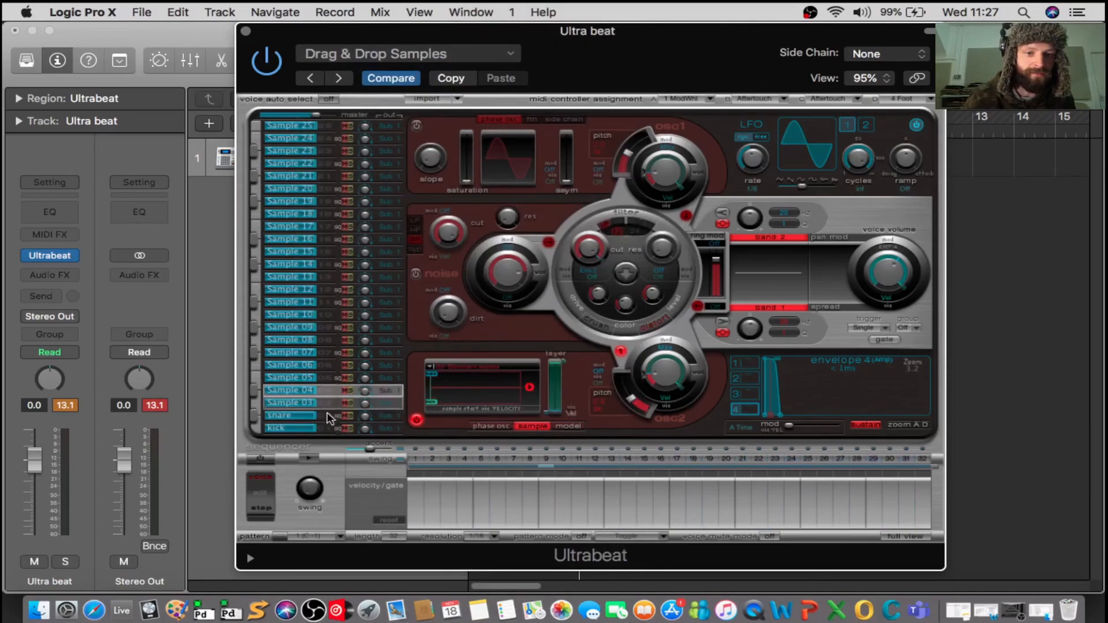
{"action": "left_click", "coordinate": [328, 428]}
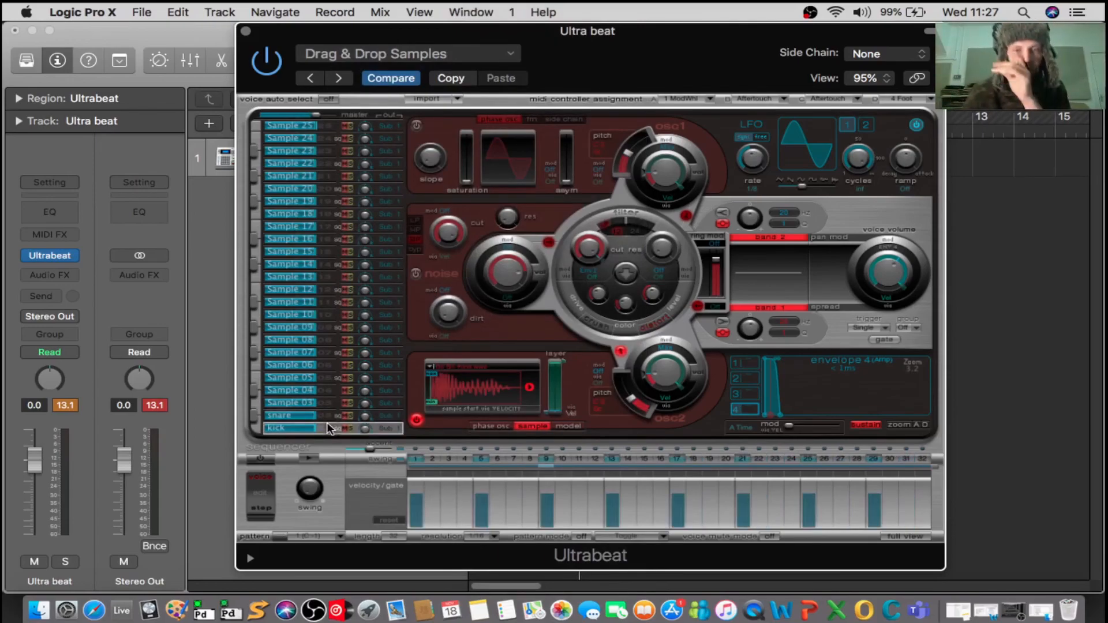
{"action": "left_click", "coordinate": [245, 32]}
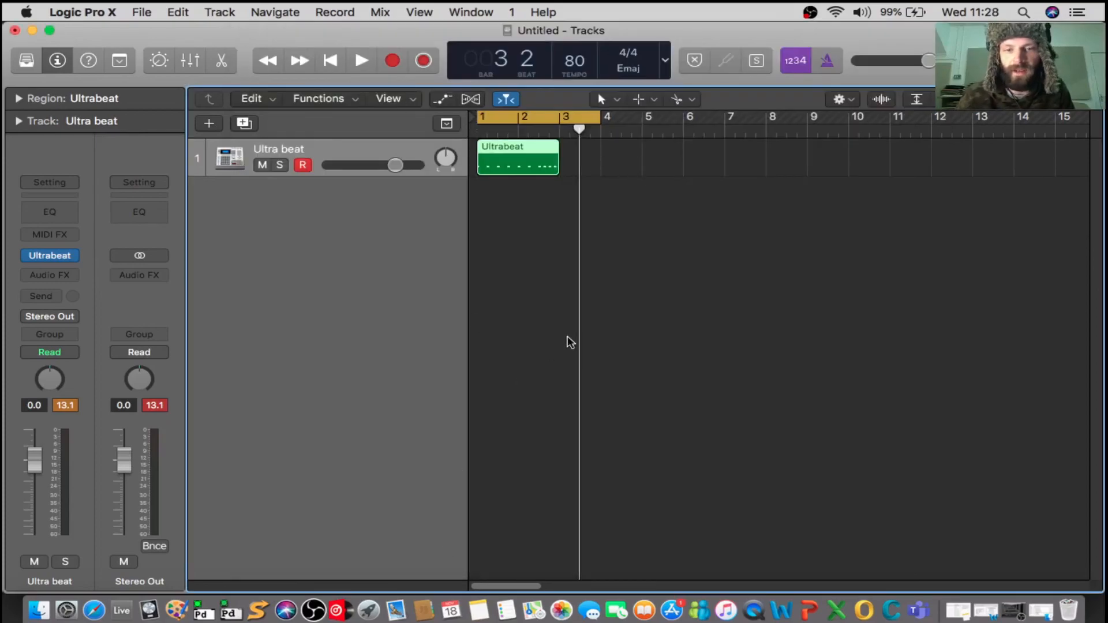